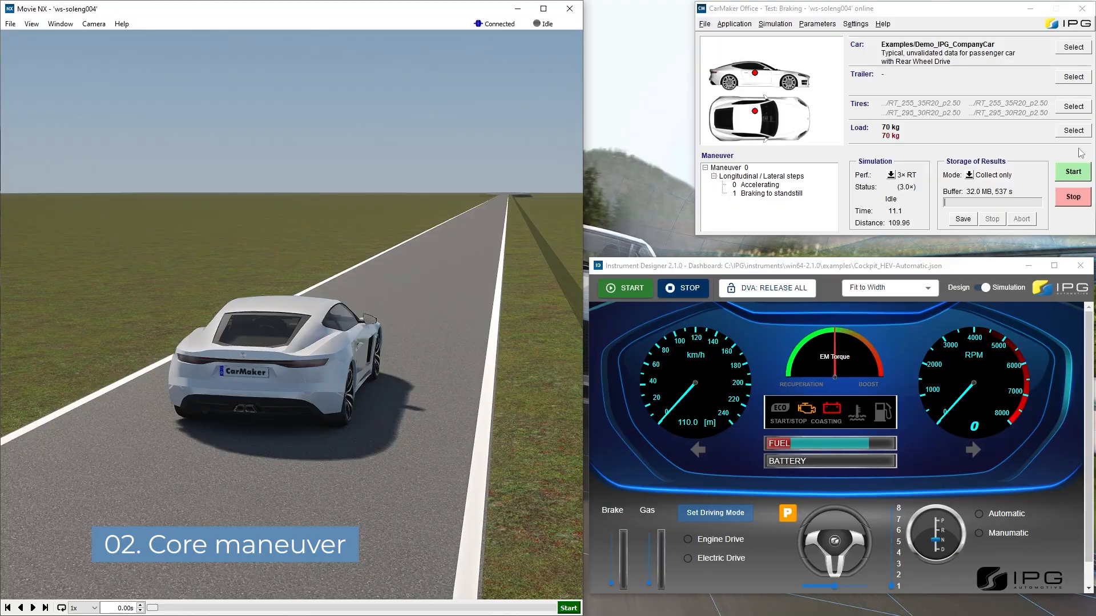
Run the Braking test simulation and minimize the Movie window.
left_click(1074, 171)
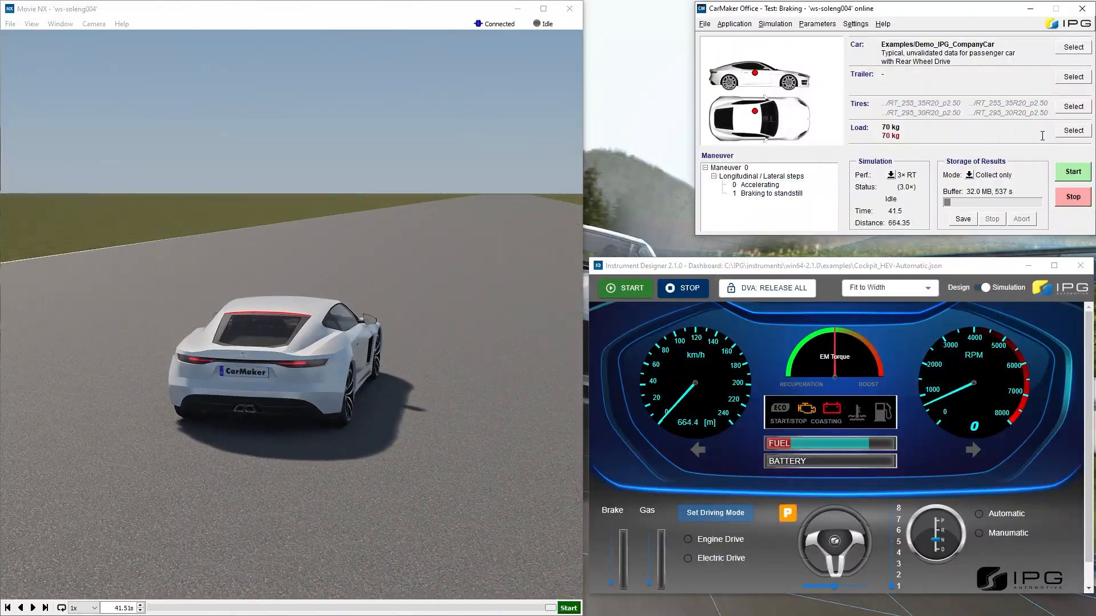
left_click(519, 9)
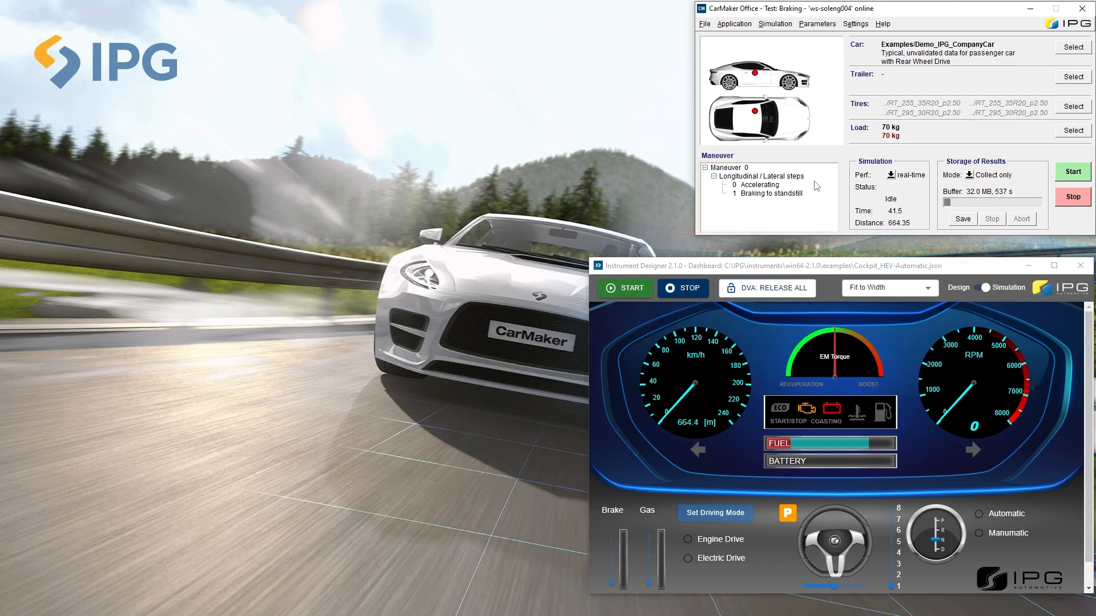
Open the Braking test's maneuver list for editing and review the settings of the Accelerating and Braking to standstill steps.
double_click(768, 186)
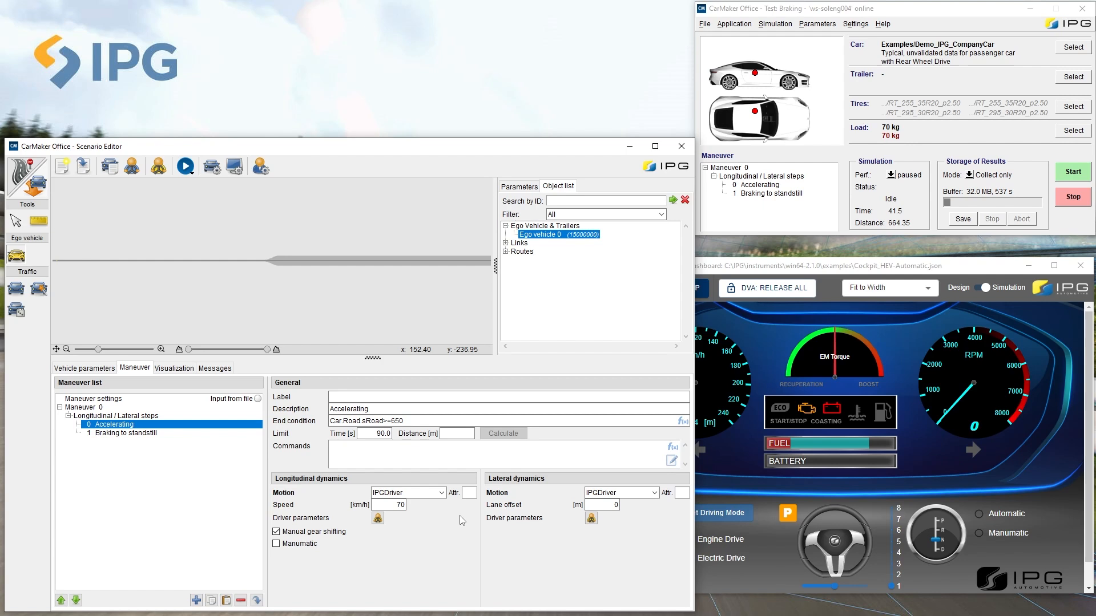
left_click(159, 432)
left_click(155, 427)
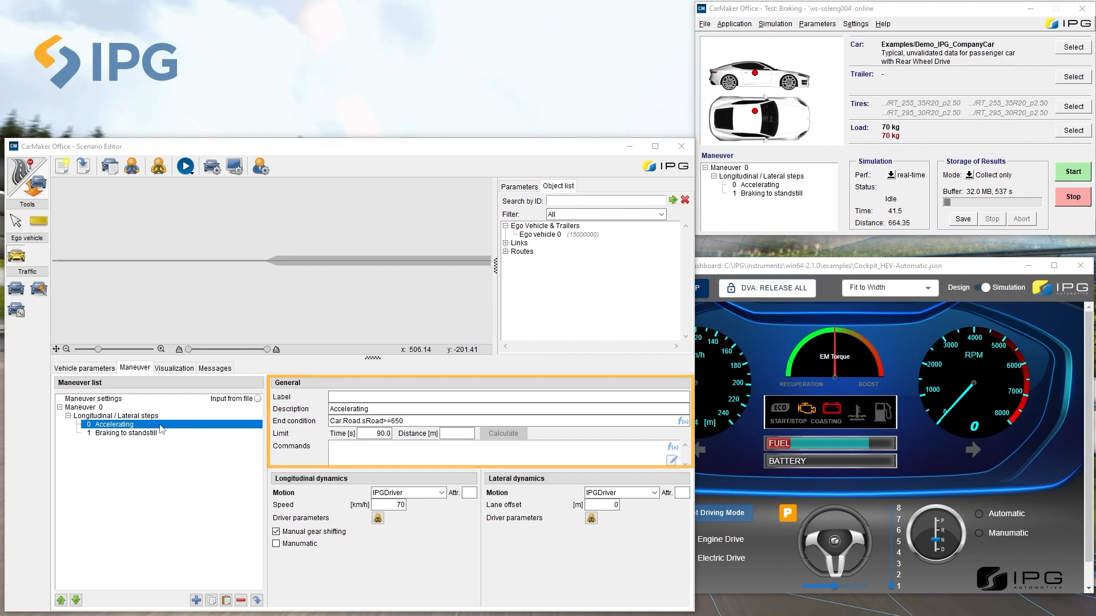
left_click(144, 436)
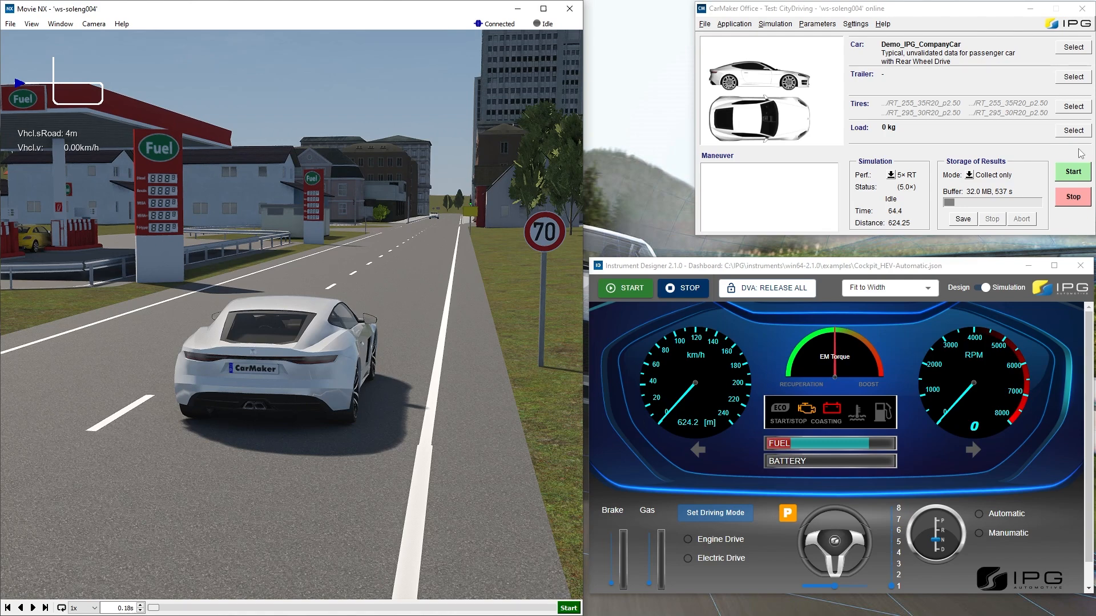
Add a maneuver with one longitudinal/lateral step to the CityDriving test and limit the step's time to 300 s.
left_click(775, 178)
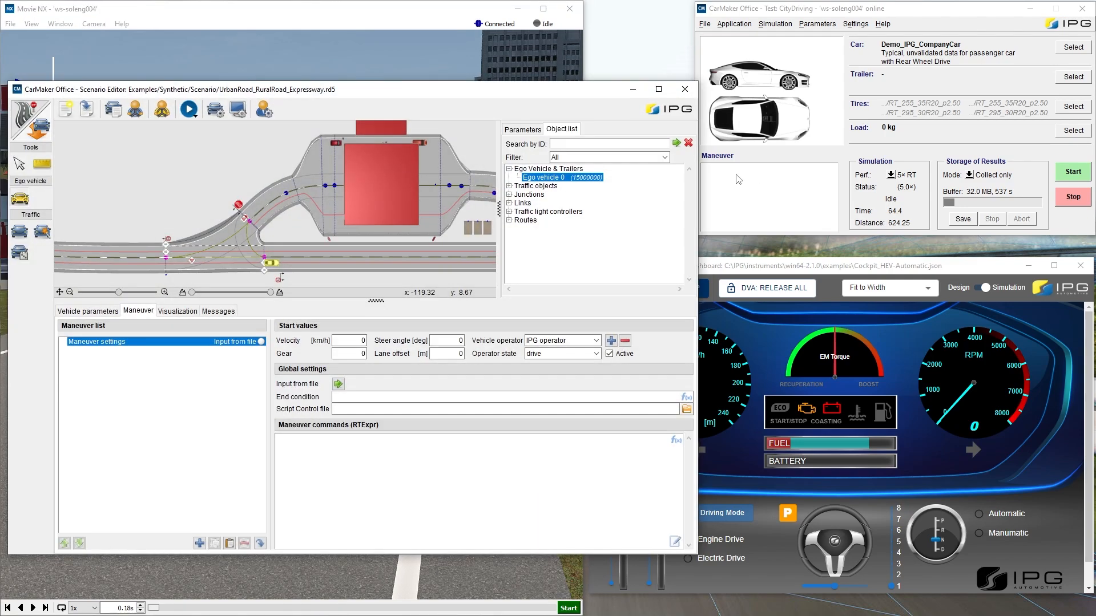
left_click(199, 543)
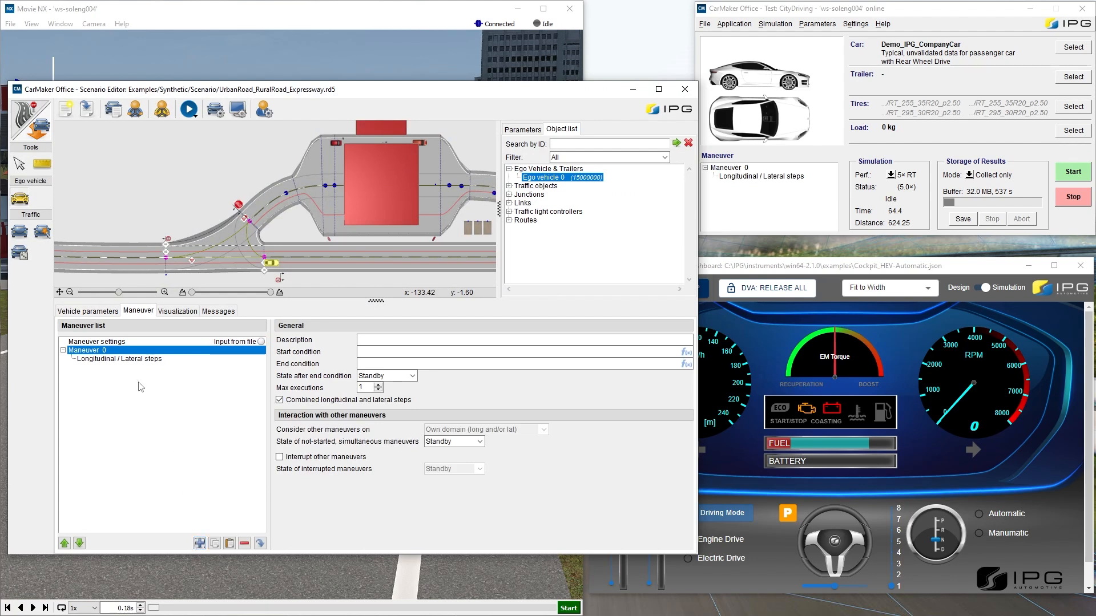
left_click(133, 358)
left_click(199, 543)
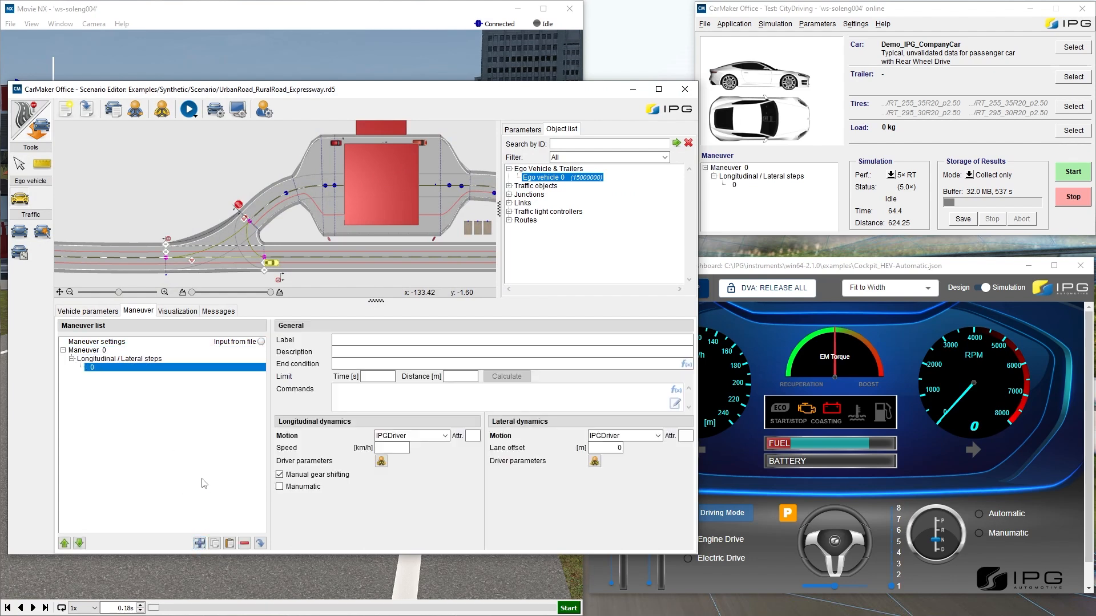
left_click(385, 378)
type("3000")
Minimize the Scenario Editor, set the simulation performance to 2× RT and start the CityDriving simulation.
left_click(632, 89)
left_click(891, 174)
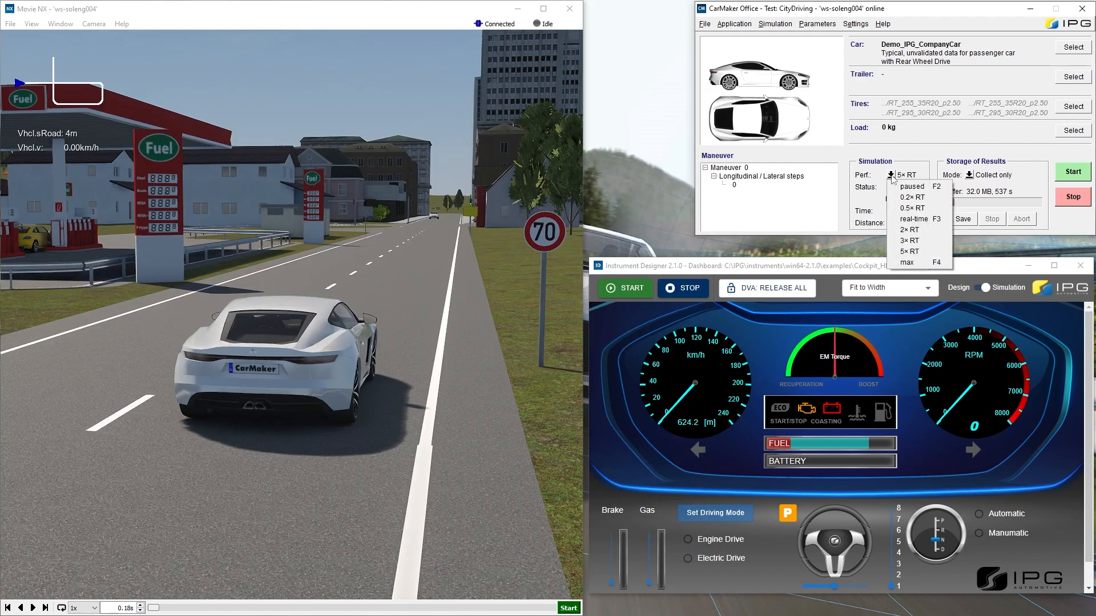
left_click(909, 230)
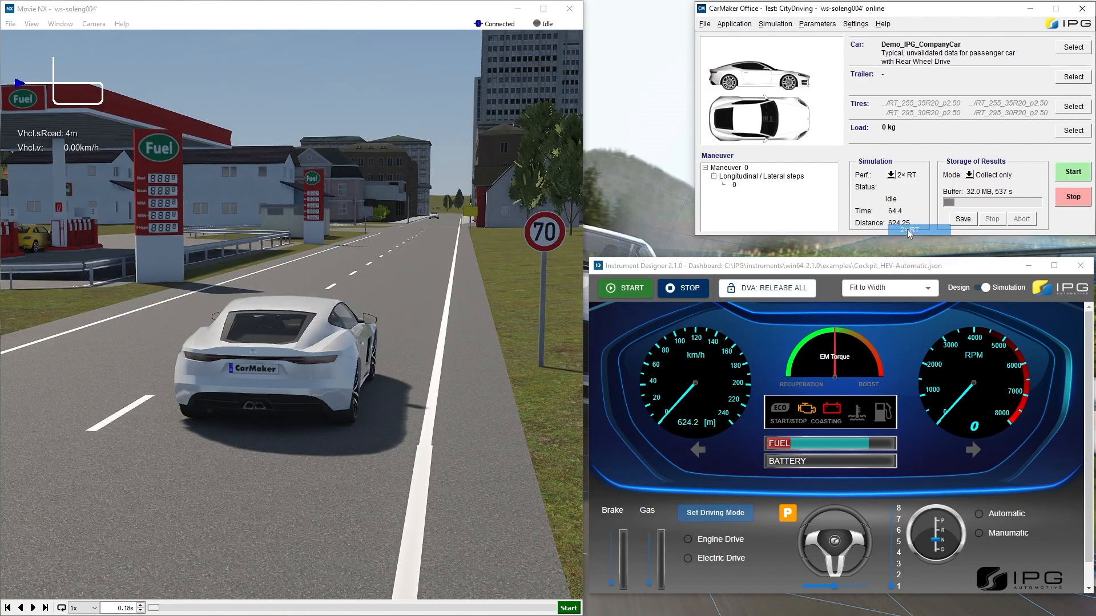
left_click(1073, 173)
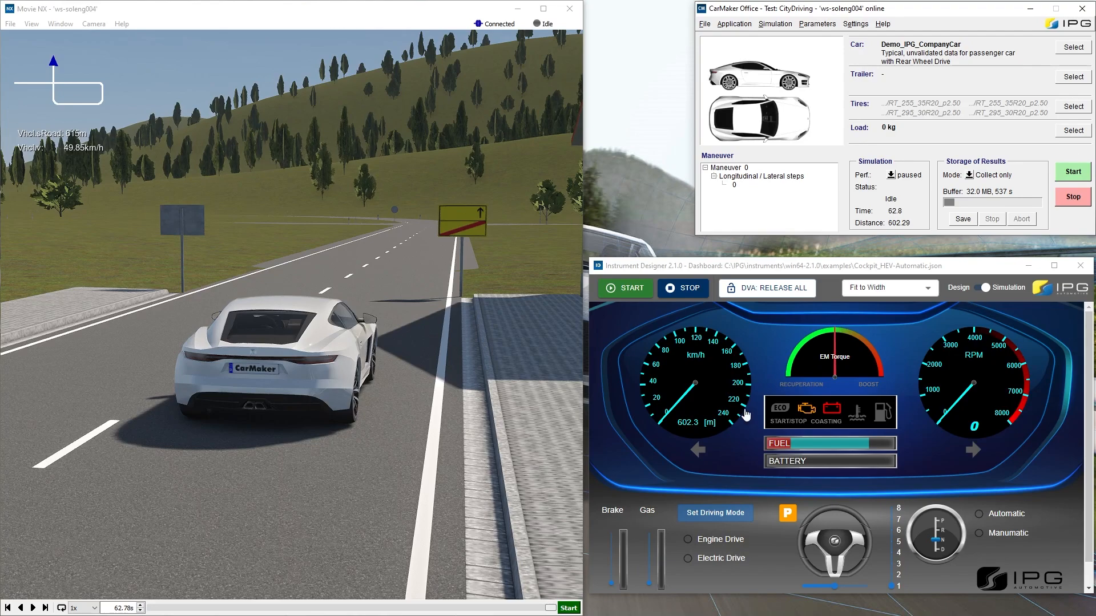
Scrub the recorded drive to the moment beside the parked cars at about 37.7 s to read the road position.
left_click_drag(551, 608, 382, 611)
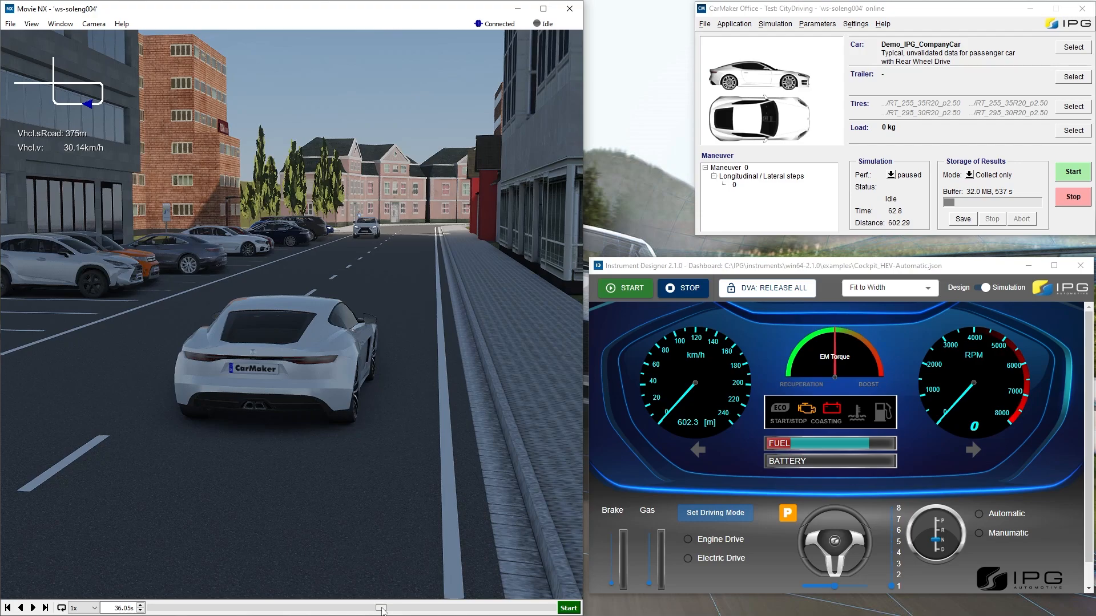
left_click_drag(382, 610, 520, 600)
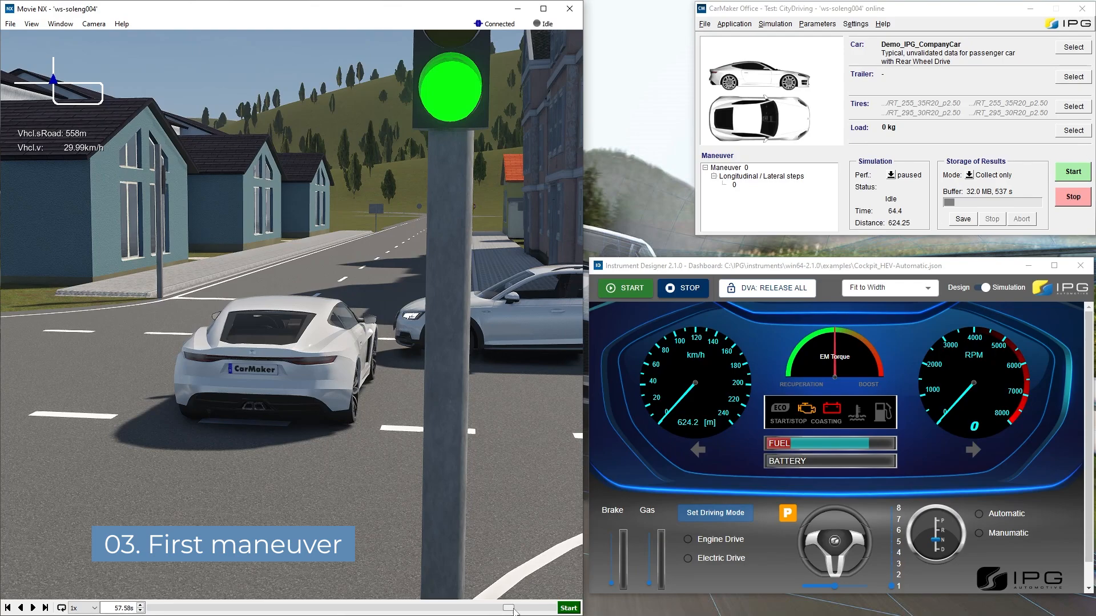
left_click_drag(508, 608, 386, 609)
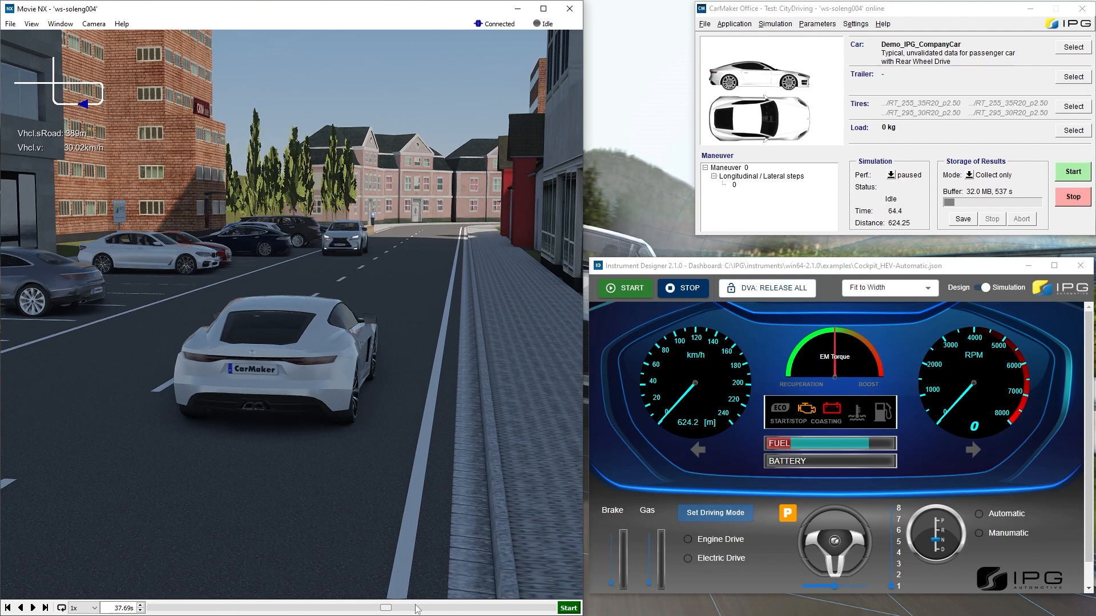
Reopen maneuver step 0 and insert the quantity Vhcl.sRoad as its end condition.
double_click(741, 187)
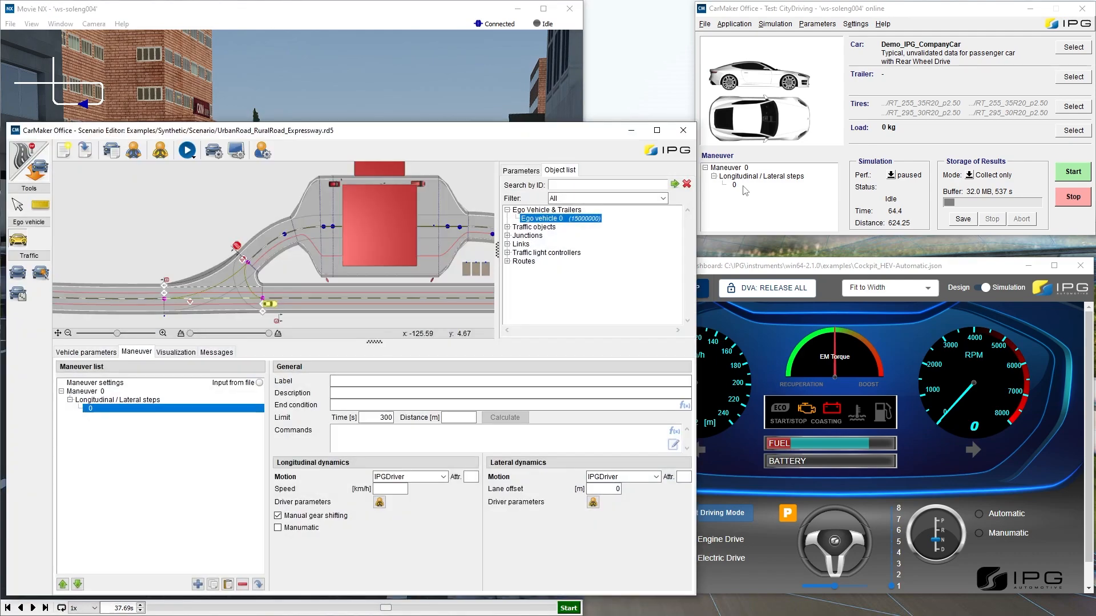
right_click(375, 405)
left_click(357, 405)
right_click(356, 405)
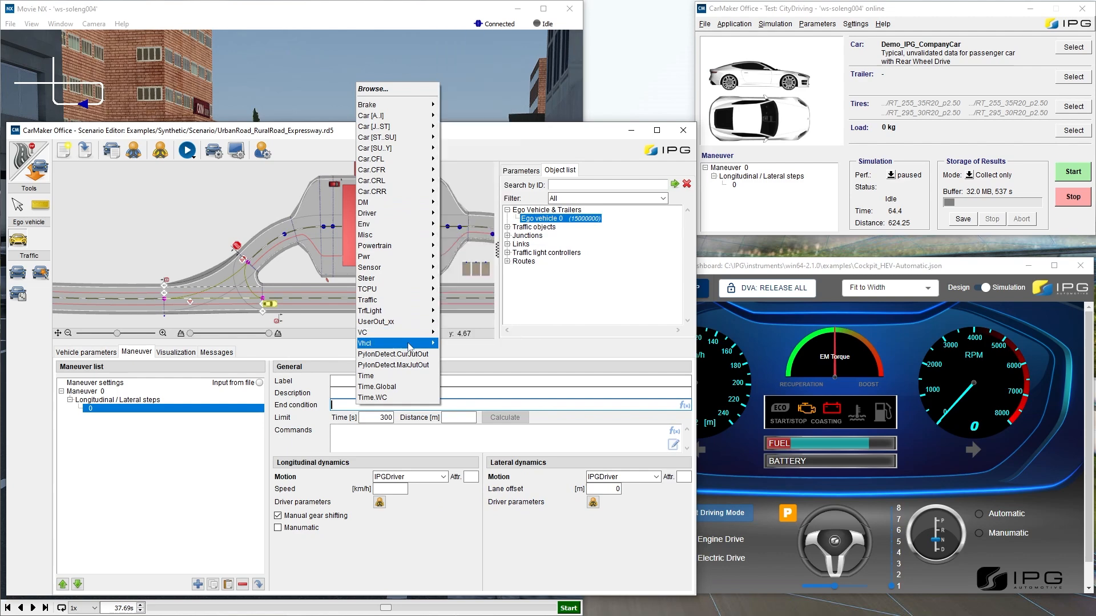
mouse_move(411, 343)
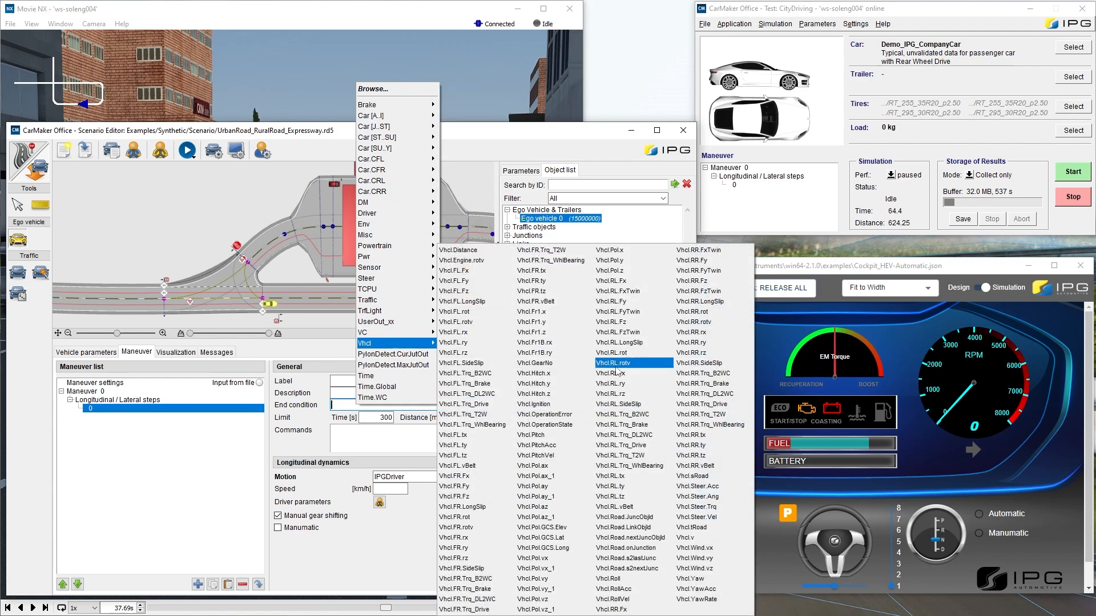
left_click(692, 475)
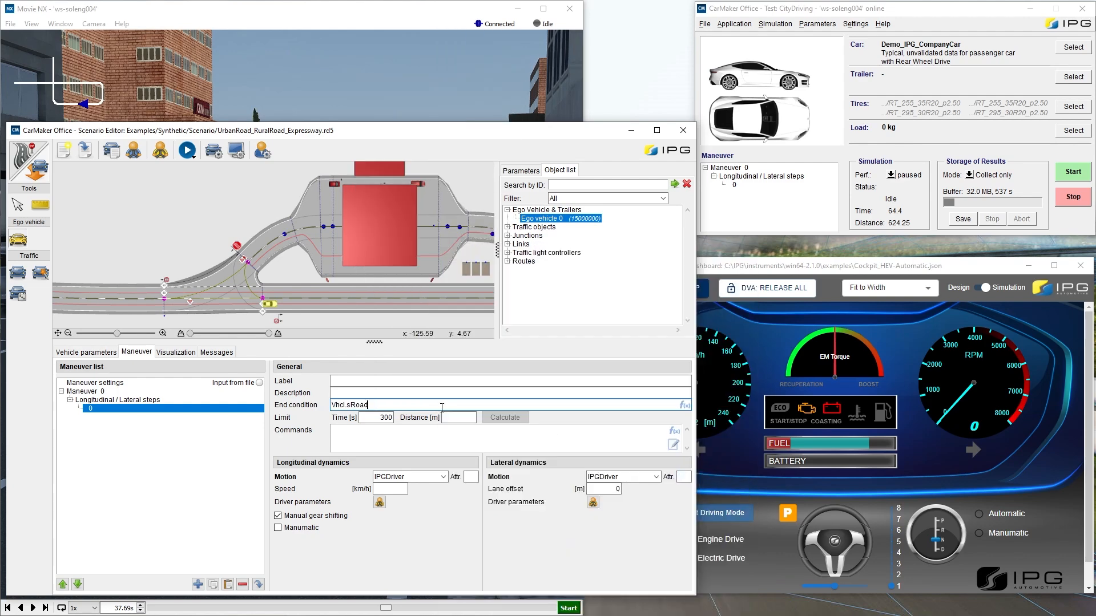
Clear step 0's time limit and complete its end condition as Vhcl.sRoad > 389.
key("Tab")
key("BackSpace")
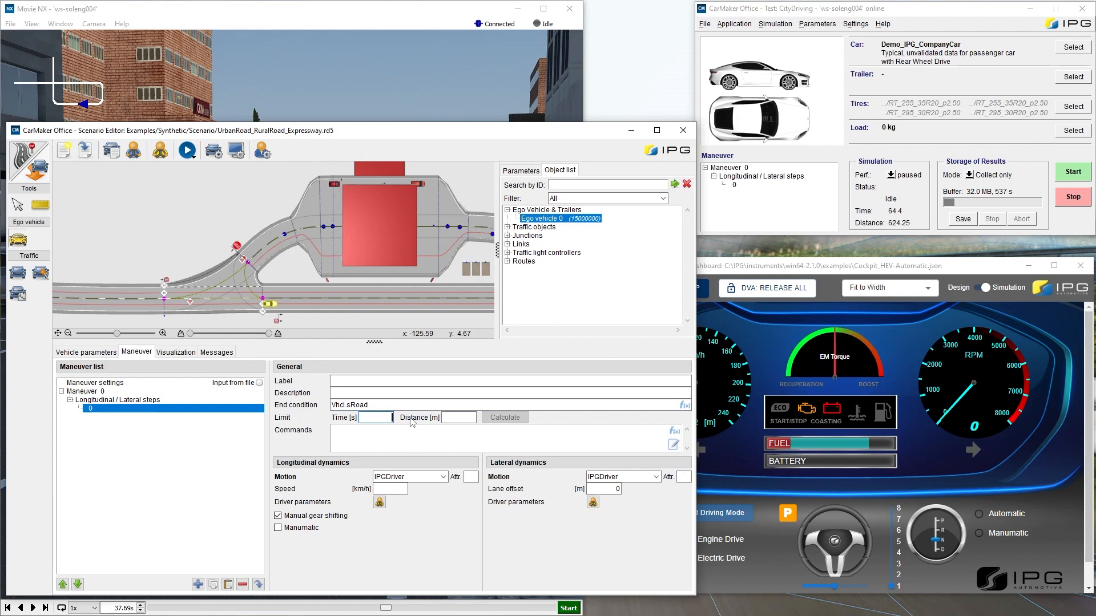
left_click(398, 404)
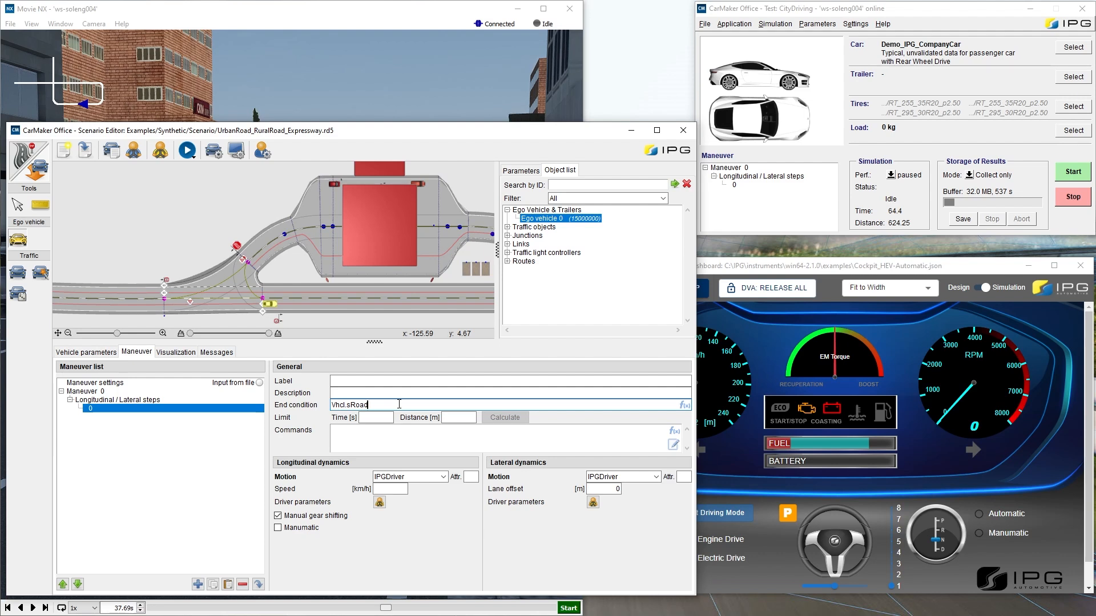
type("> 2")
key("BackSpace")
type("389")
Add a second maneuver step with longitudinal motion Stop vehicle and a stop distance of 20 m.
left_click(198, 584)
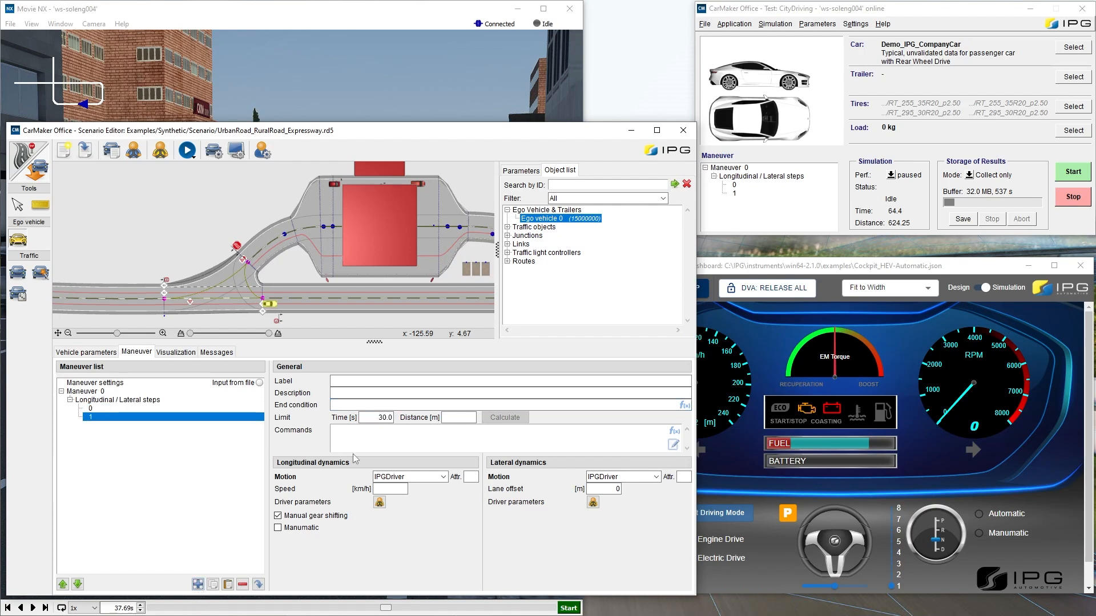
left_click(409, 476)
left_click(396, 552)
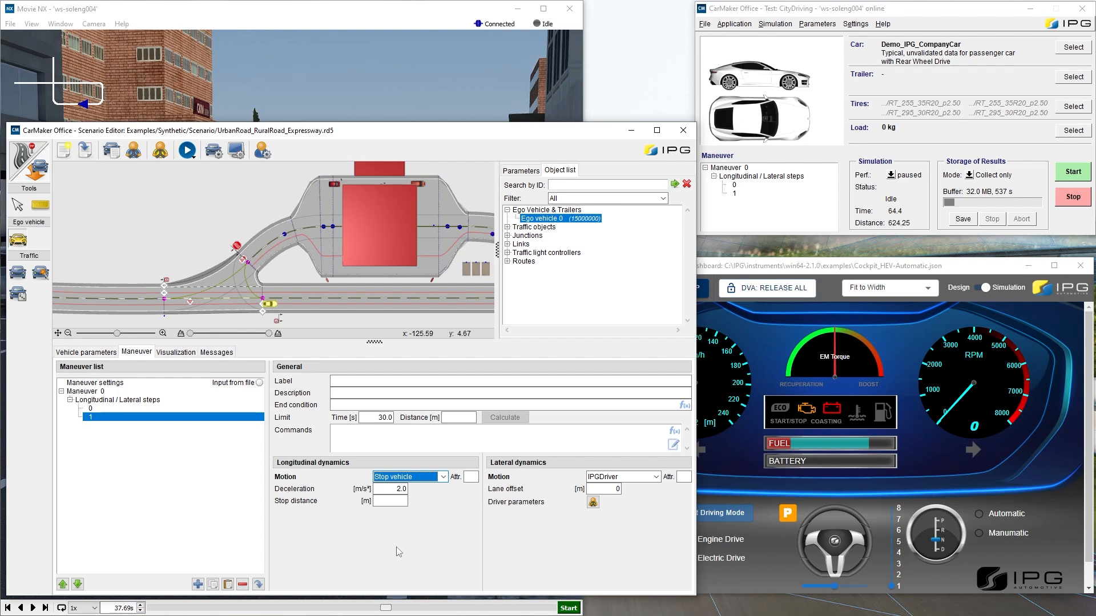
left_click(389, 499)
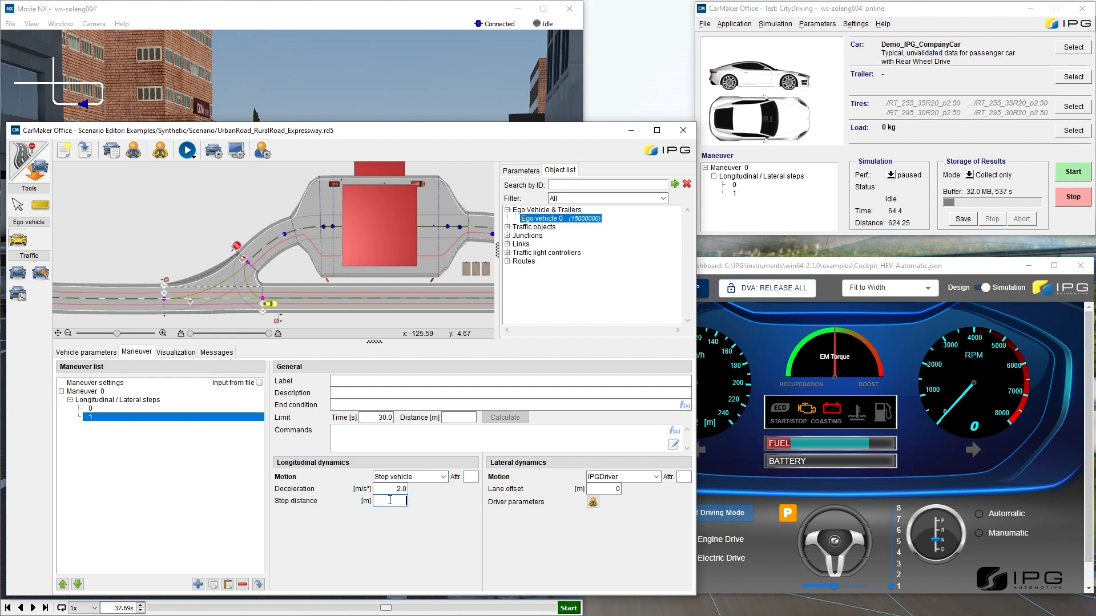
type("20")
Replace step 1's time limit with a distance limit of 20 m and describe the step as "stop".
left_click_drag(368, 418, 398, 420)
key("BackSpace")
left_click(461, 417)
type("20")
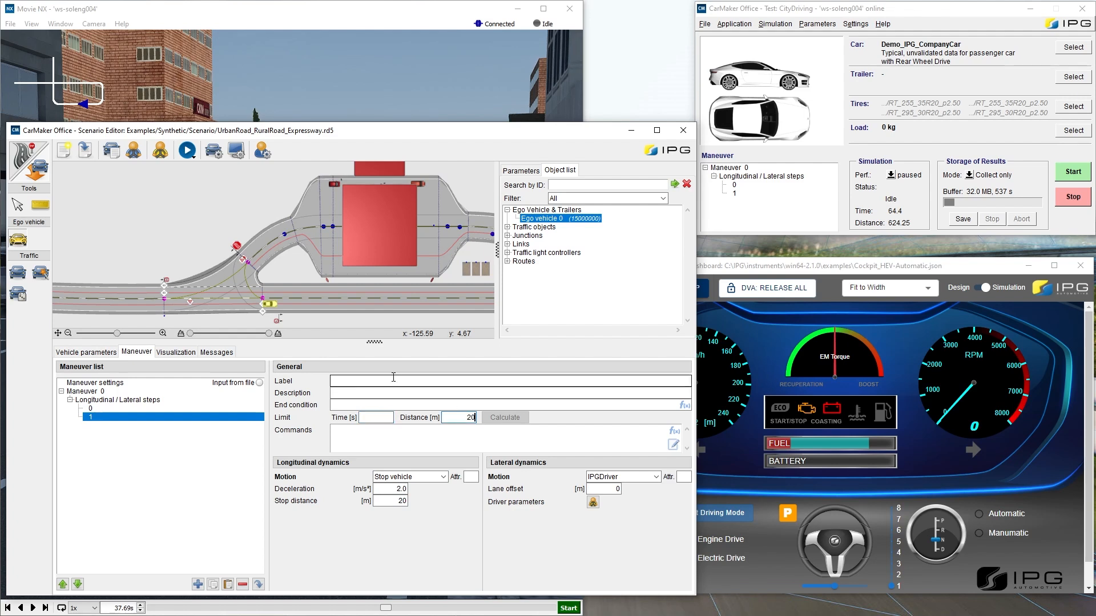
left_click(377, 391)
type("st")
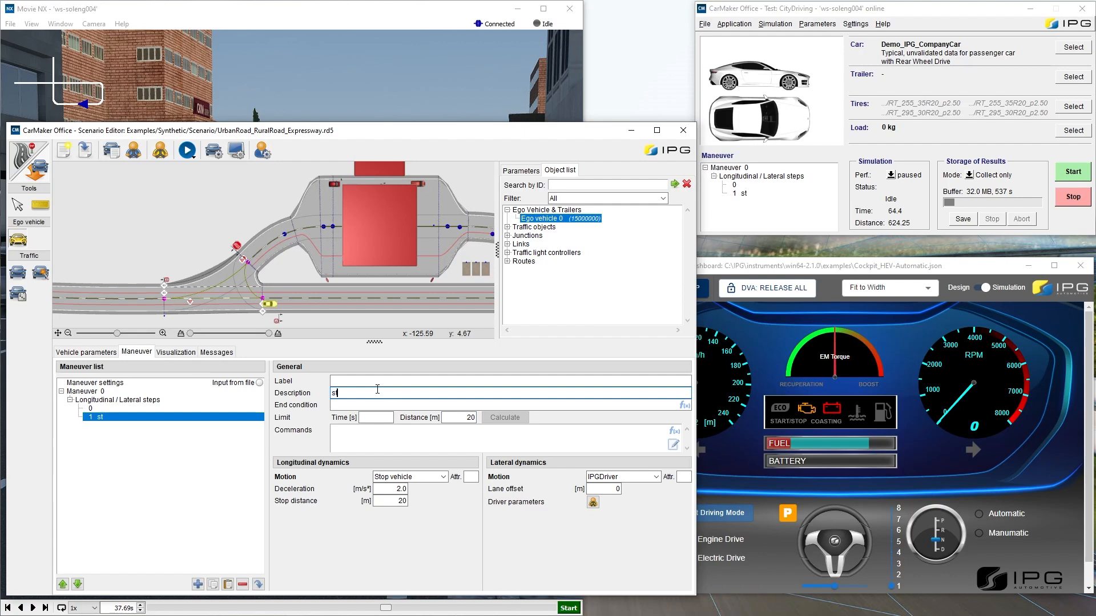
type("op")
Add a third maneuver step at 5 km/h with a Steer step lateral motion of 360 deg amplitude and 2 s duration.
left_click(198, 583)
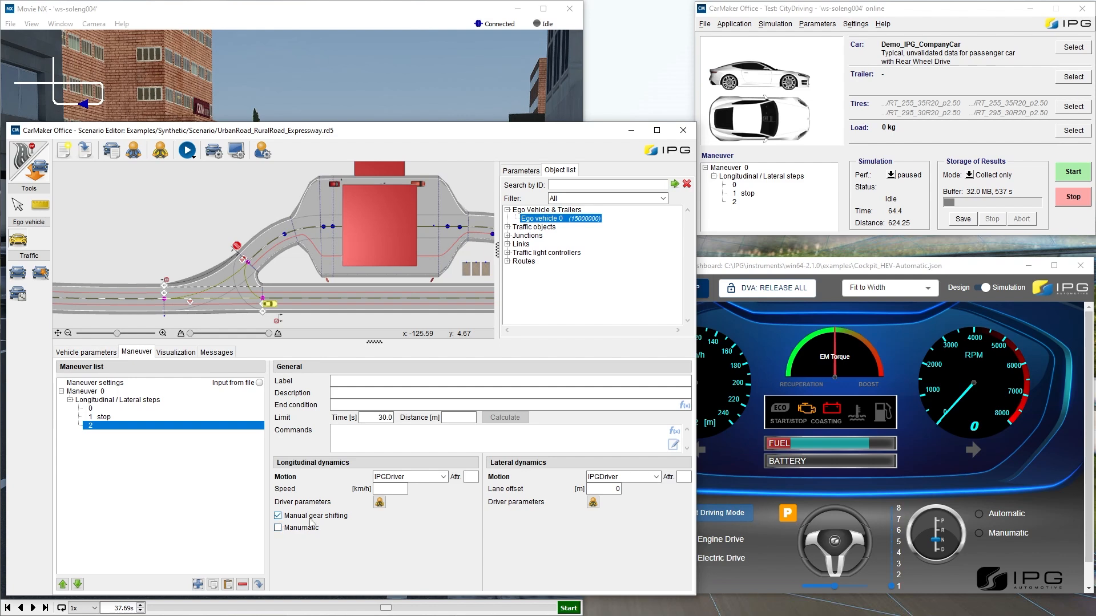
left_click(383, 486)
left_click(628, 476)
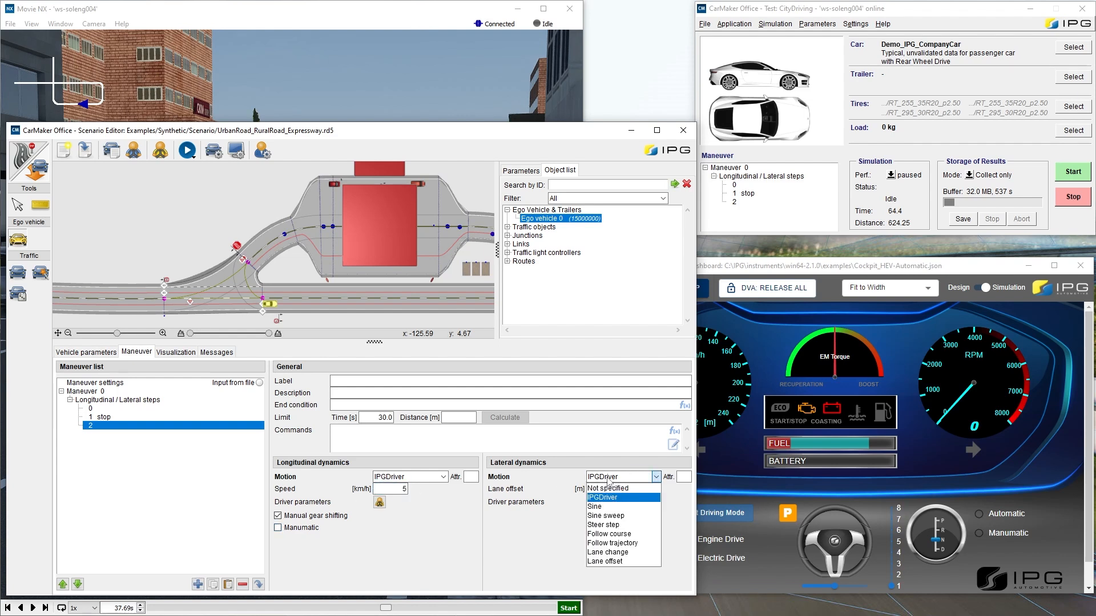
left_click(608, 524)
left_click_drag(601, 513, 627, 514)
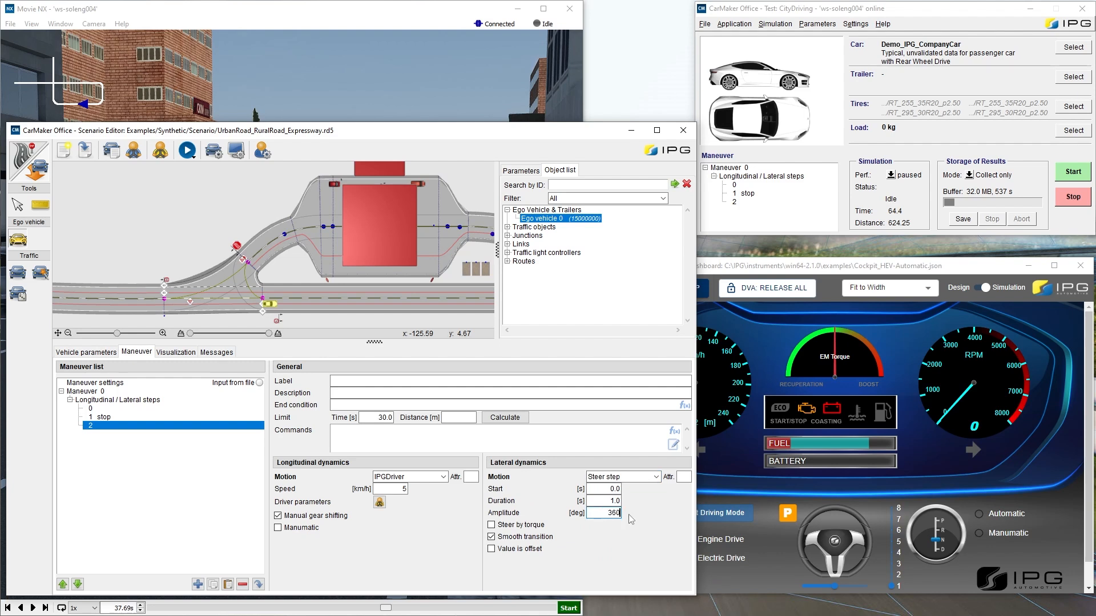
left_click_drag(602, 500, 626, 502)
type("2")
Replace step 2's time limit with a distance limit of 12 m and describe the step as "Turning into slot".
left_click_drag(368, 418, 407, 418)
key("BackSpace")
left_click(449, 416)
type("12")
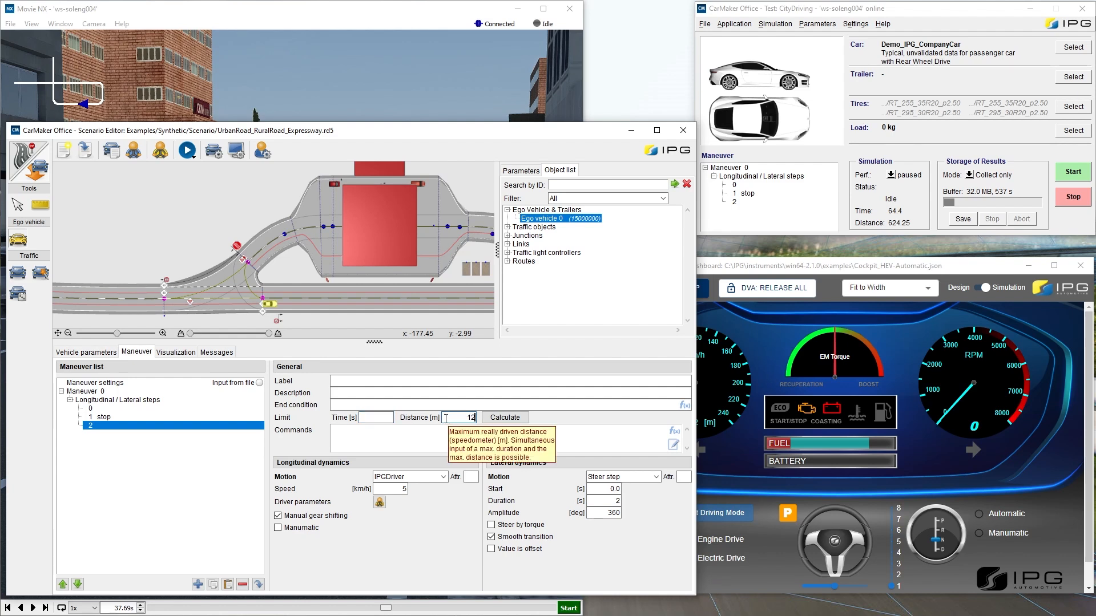
left_click(367, 392)
type("T")
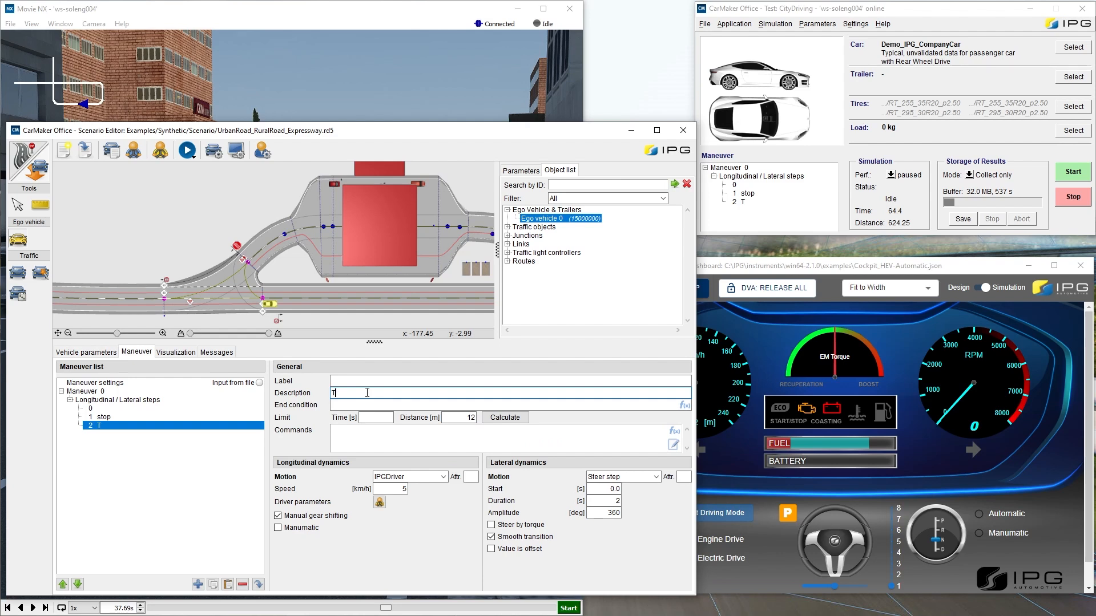
type("urning into slot")
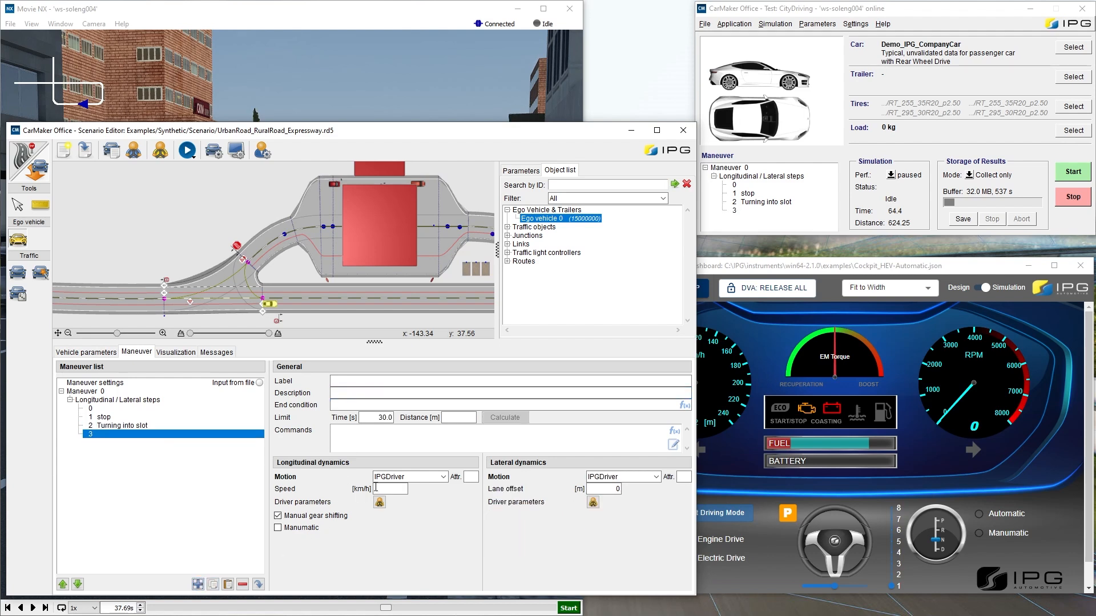
Set step 3's longitudinal motion to Manual with clutch 1, brake 1 and brake dt 2, and limit its time to 5 s.
left_click(408, 476)
left_click(409, 533)
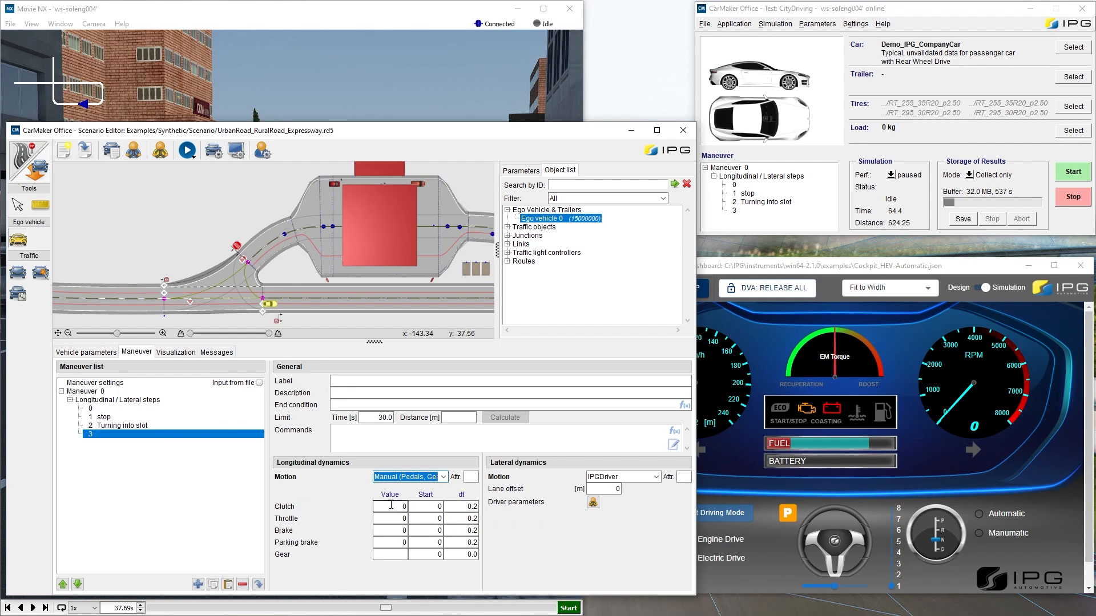
left_click(402, 506)
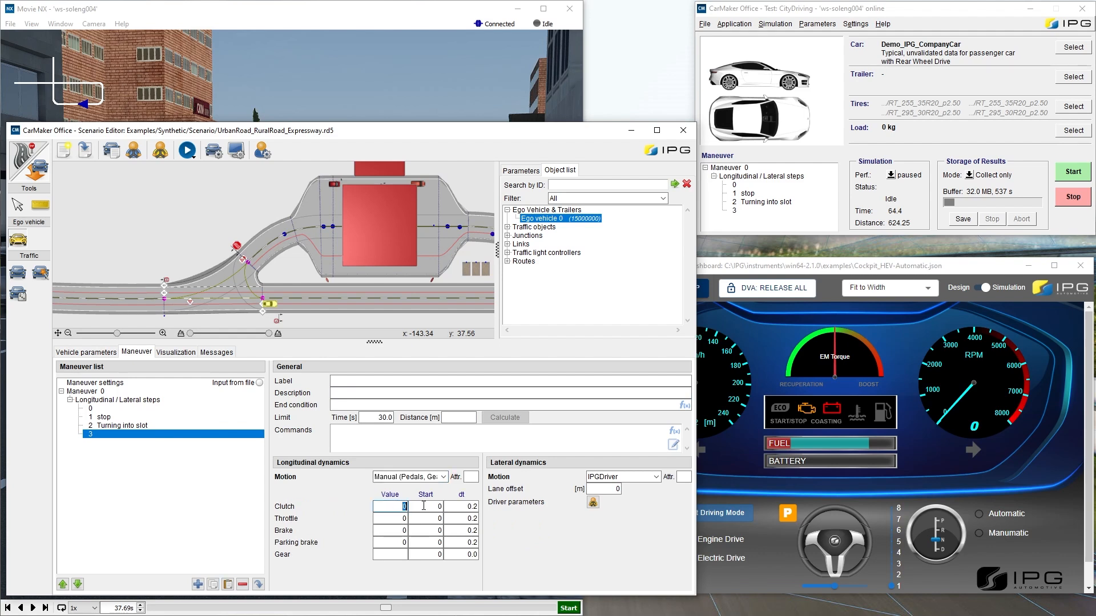
left_click(389, 530)
type("1")
left_click(476, 529)
type("2")
left_click_drag(377, 418, 399, 419)
type("5")
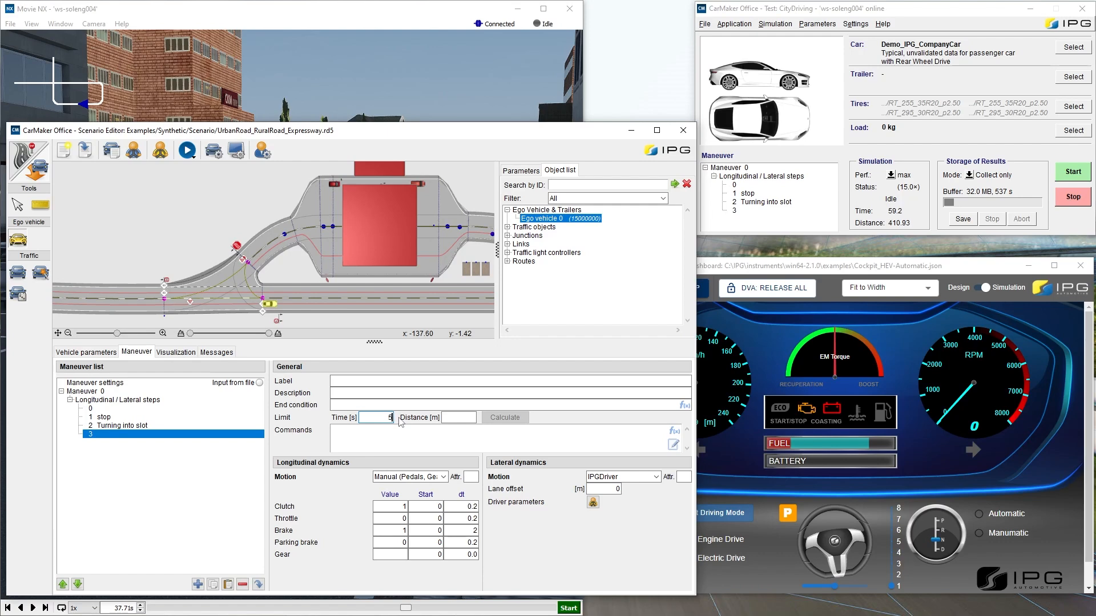
Minimize the Scenario Editor and start the CityDriving simulation with the parking maneuver steps.
left_click(631, 130)
left_click(1081, 176)
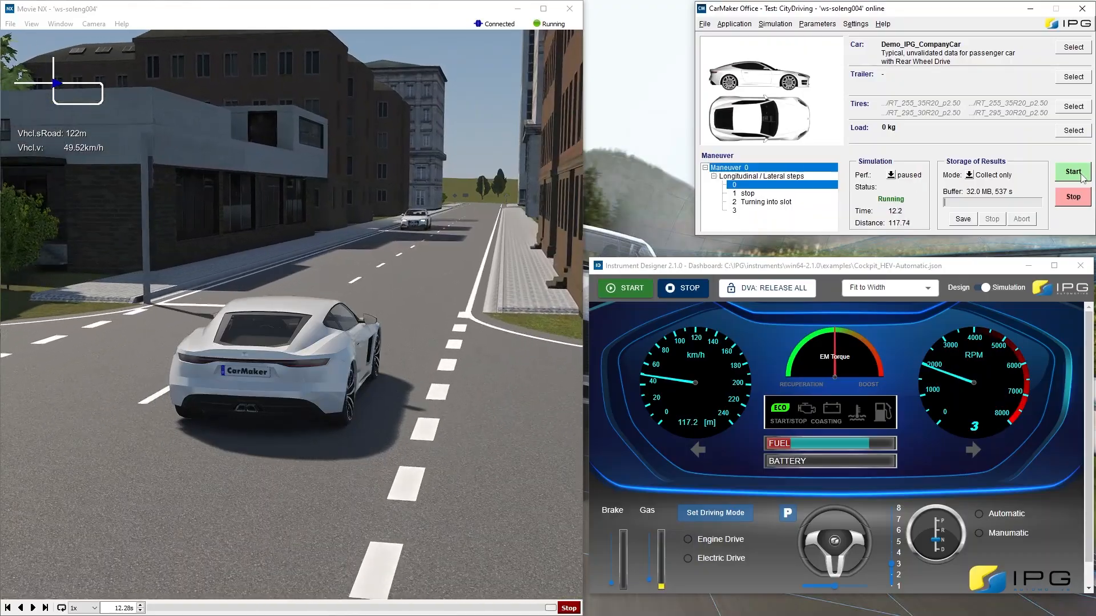
Resume the paused simulation and watch the parking maneuver play out.
key("space")
key("space")
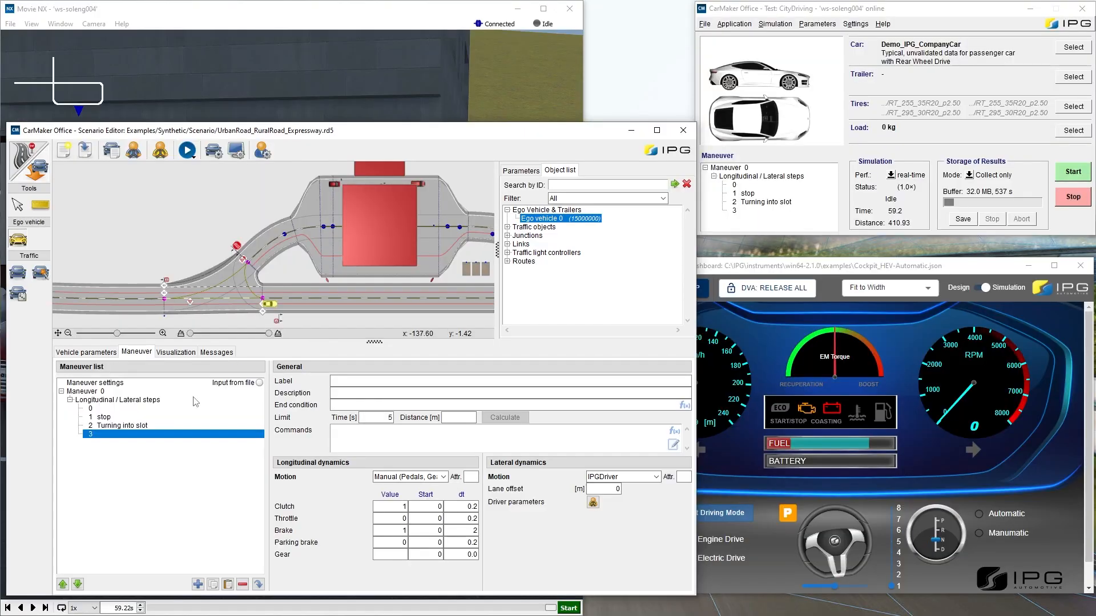
Copy the "Turning into slot" step and paste it after step 3 as step 4.
left_click(117, 426)
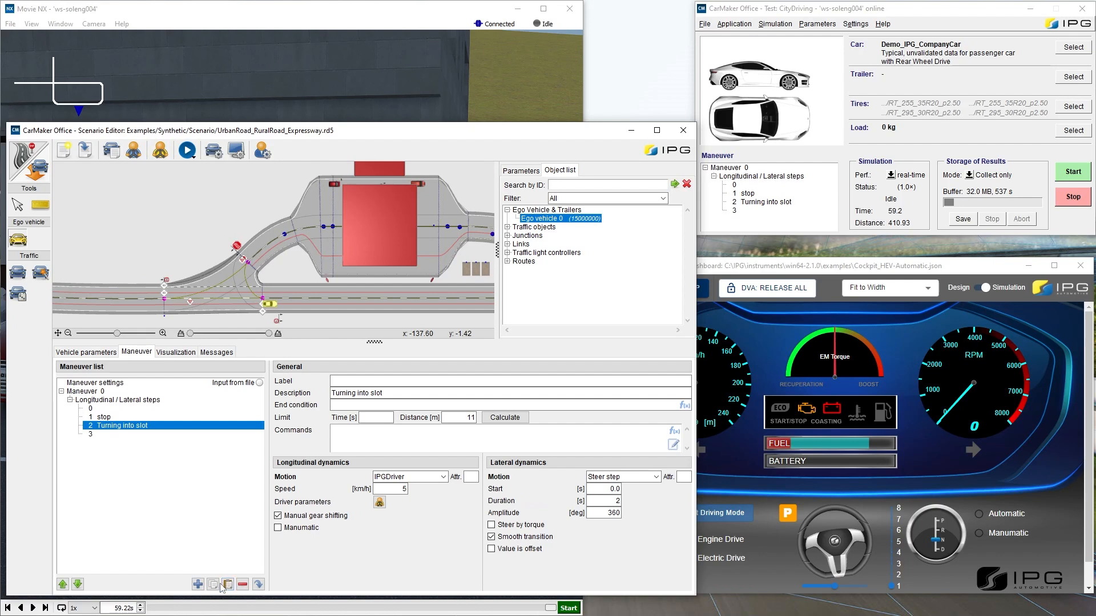
left_click(129, 435)
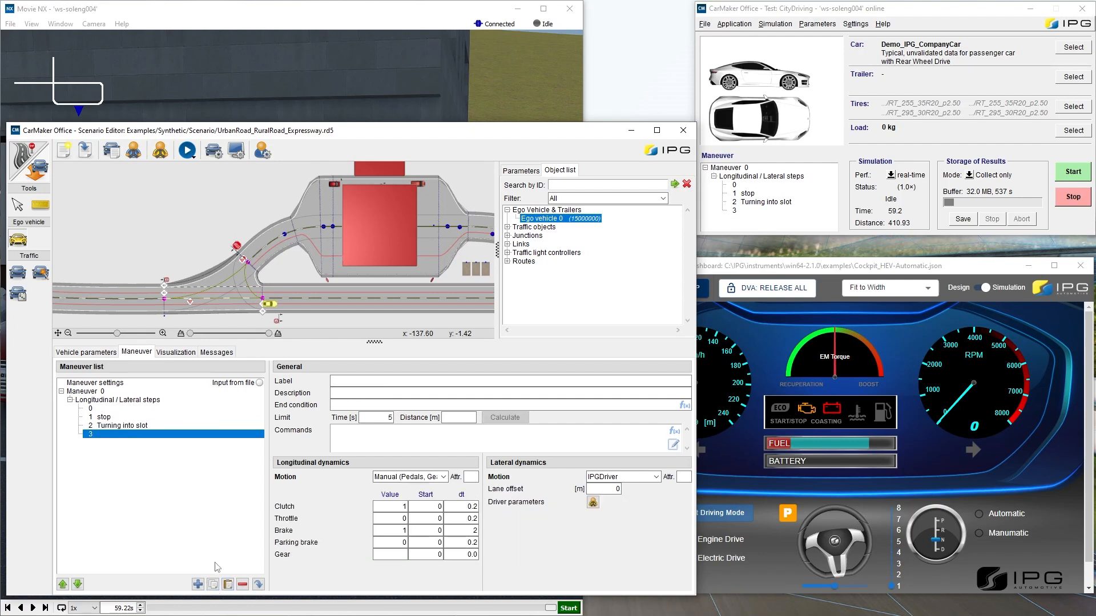
left_click(227, 584)
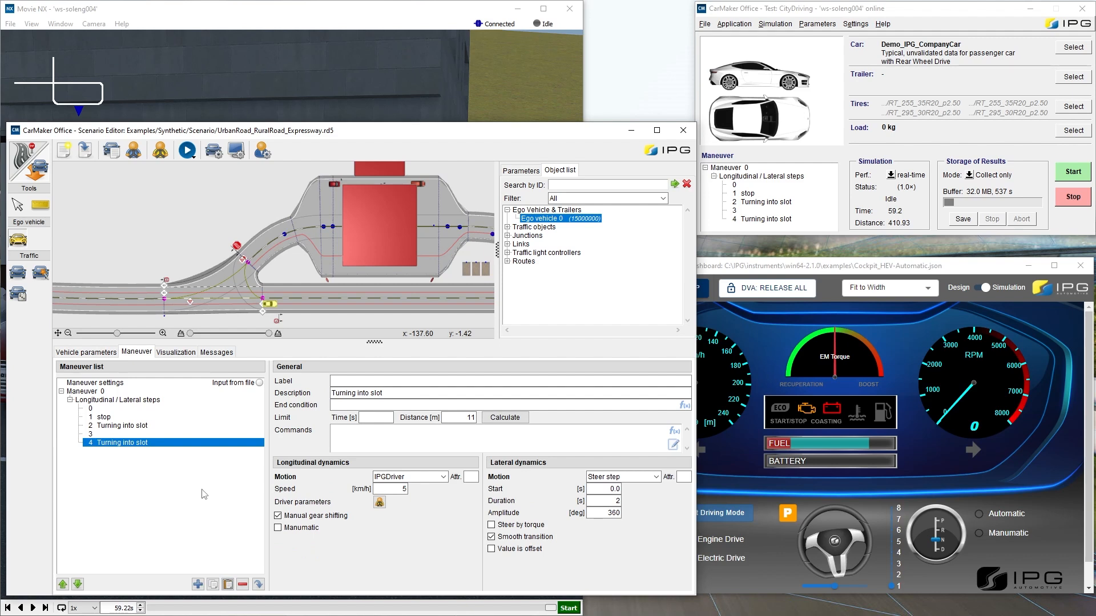
Set step 4's longitudinal motion to Drive backwards at 5 km/h and describe the step as "Backing out".
left_click(443, 477)
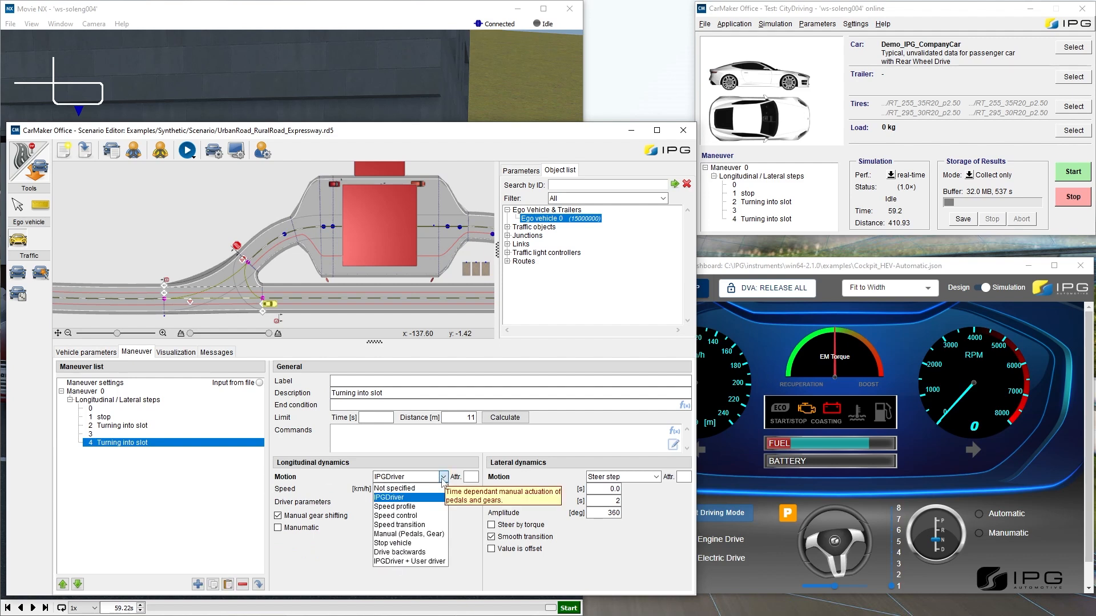
left_click(412, 552)
double_click(401, 501)
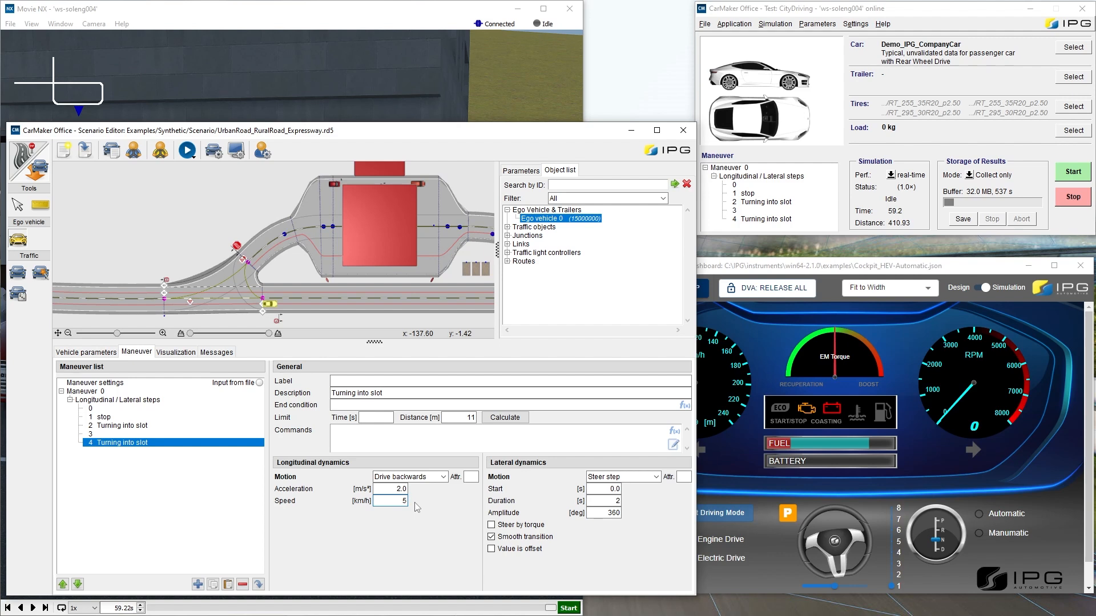
left_click_drag(382, 393, 327, 393)
type("Backing out")
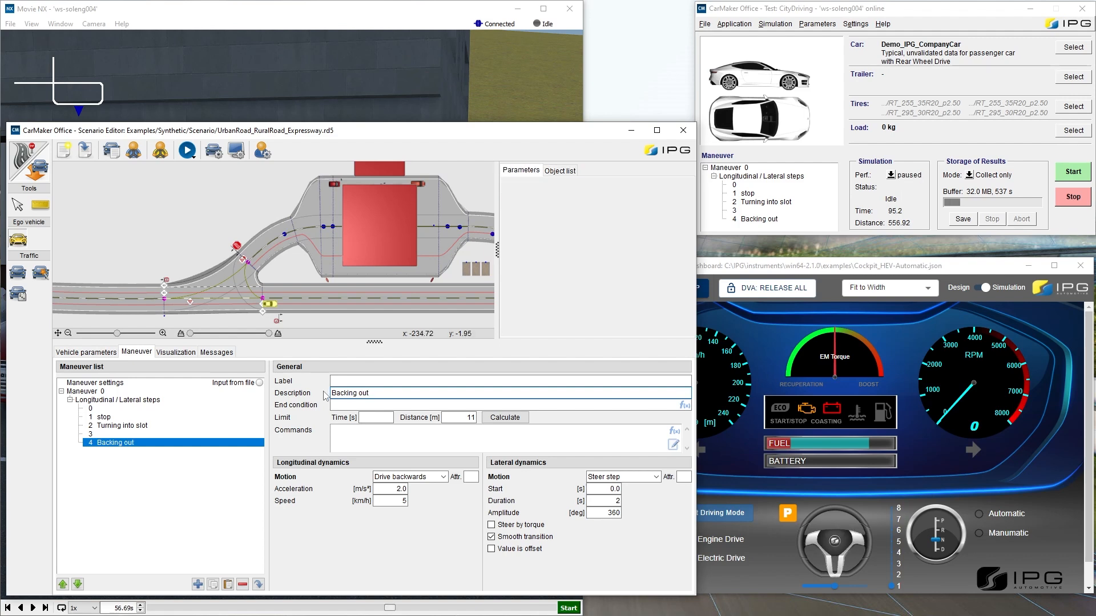
Paste a copy of step 3 after "Backing out" as step 5, with gear set to 1 and brake to 0.
left_click(126, 434)
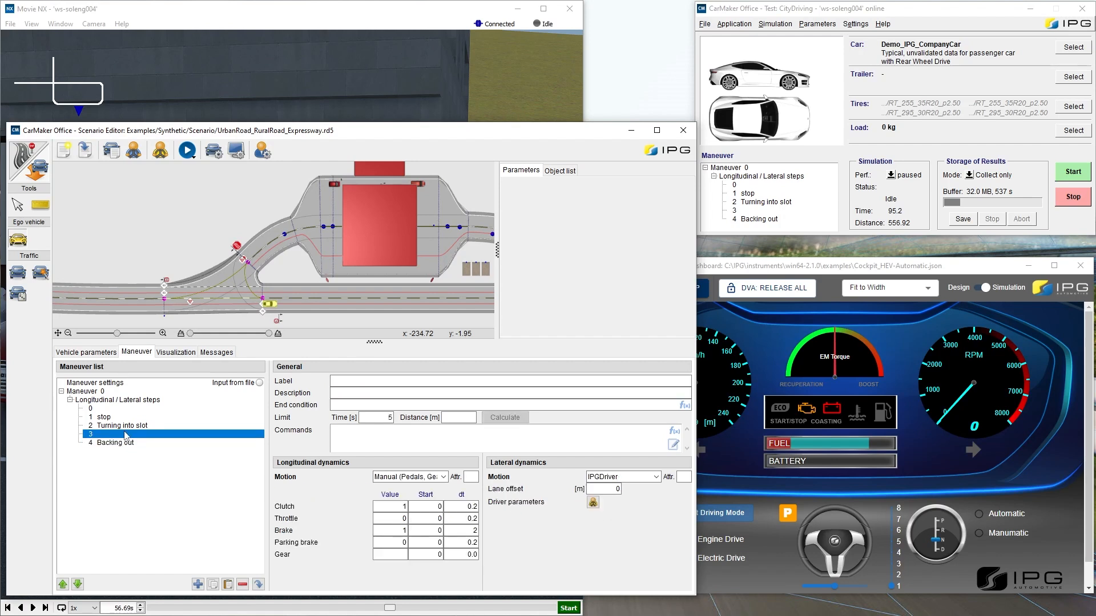
left_click(121, 443)
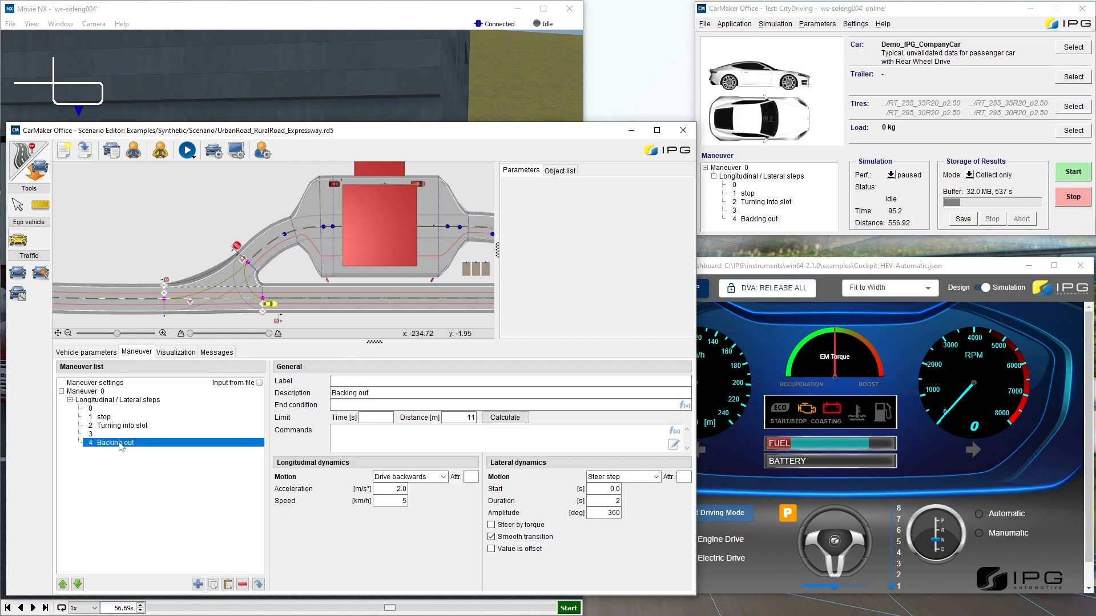
left_click(223, 586)
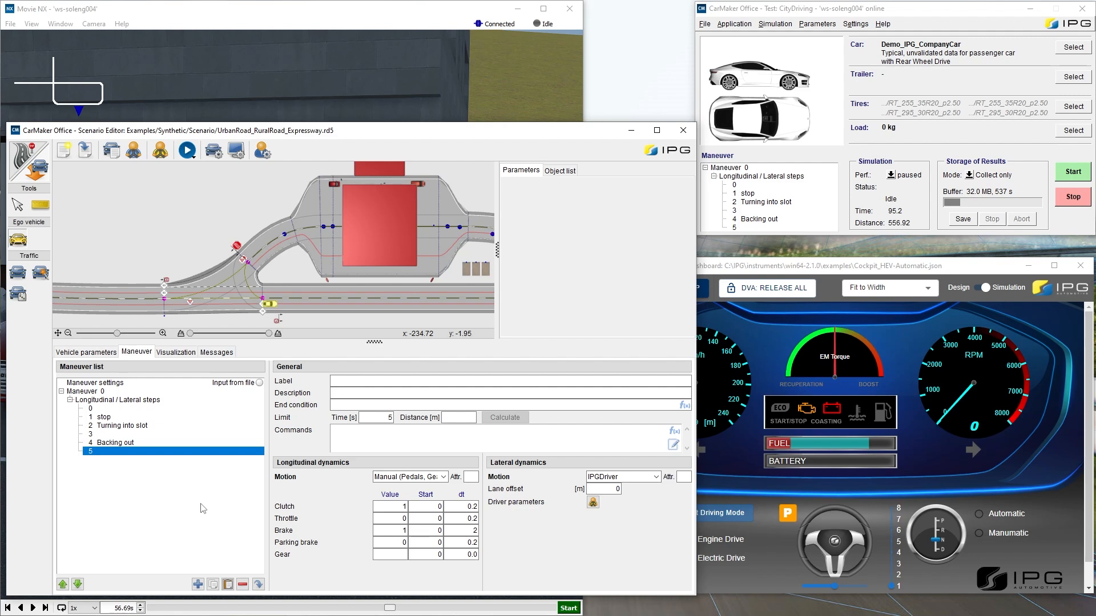
left_click(402, 554)
left_click_drag(402, 530, 415, 530)
type("0")
Give step 5 a Steer step lateral motion with 0 deg amplitude and limit its time to 2 s.
left_click(622, 477)
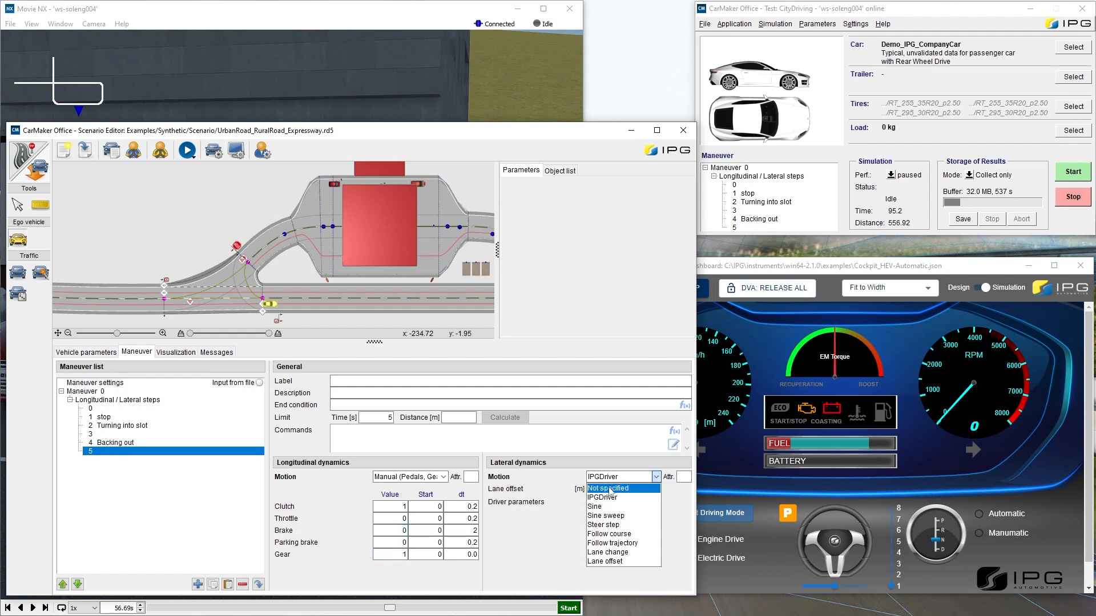
left_click(610, 530)
double_click(617, 513)
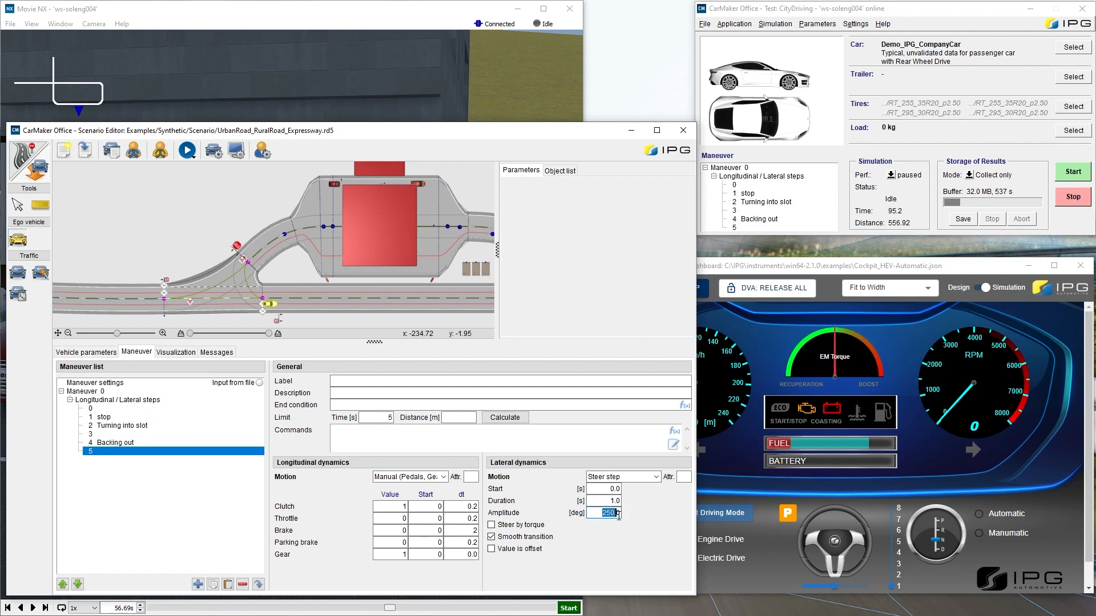
type("0")
double_click(392, 418)
type("2")
Add maneuver step 6 with IPGDriver longitudinal motion at 50 km/h.
left_click(197, 584)
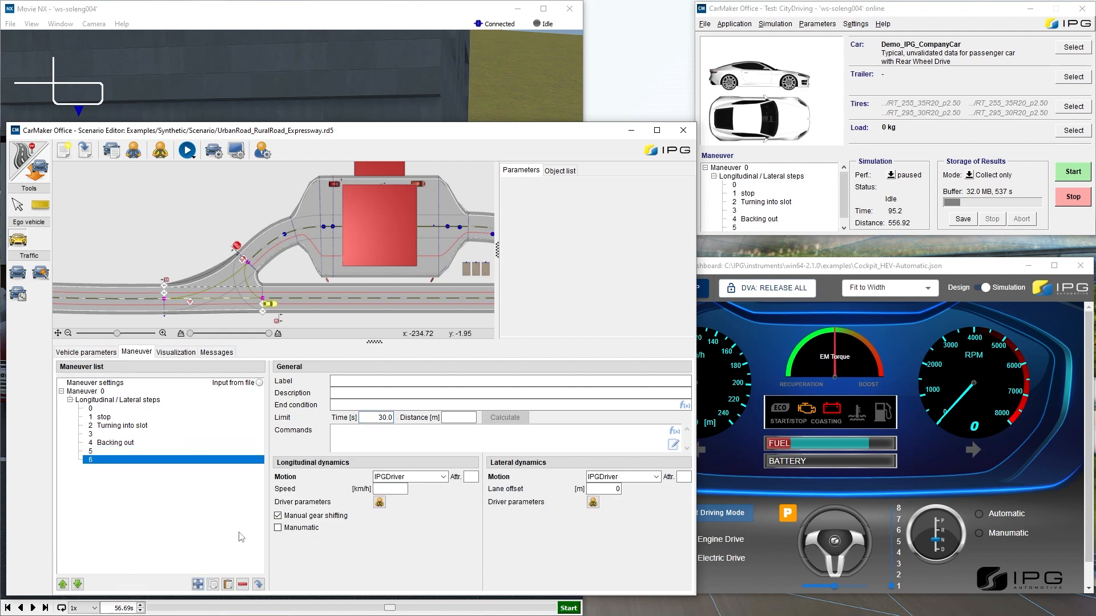
left_click(403, 487)
Minimize the Scenario Editor, set the simulation performance to real-time and start the simulation.
left_click(631, 130)
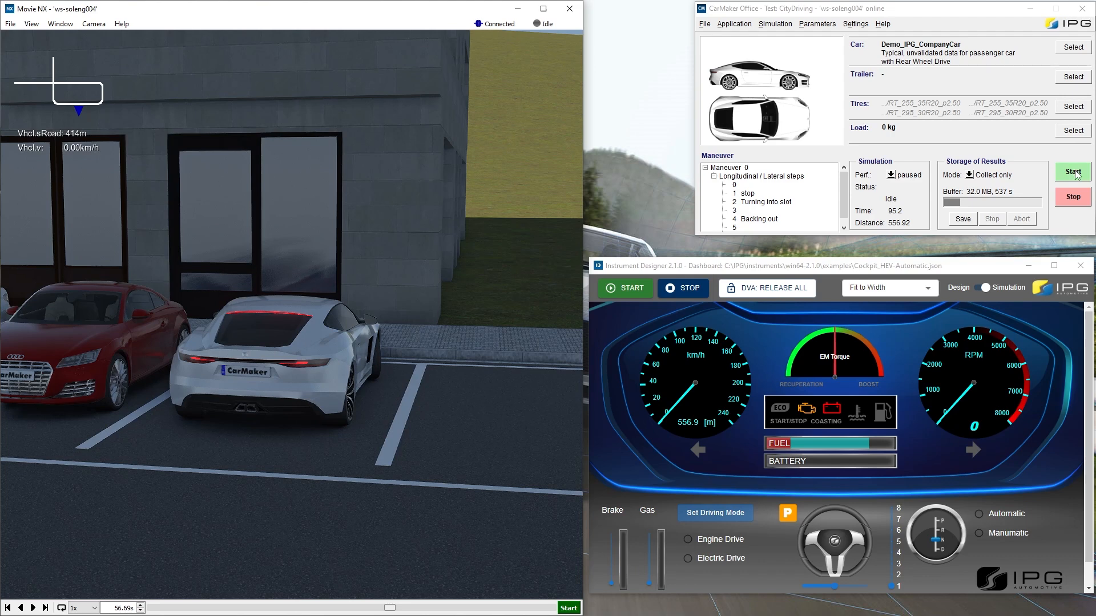
left_click(900, 175)
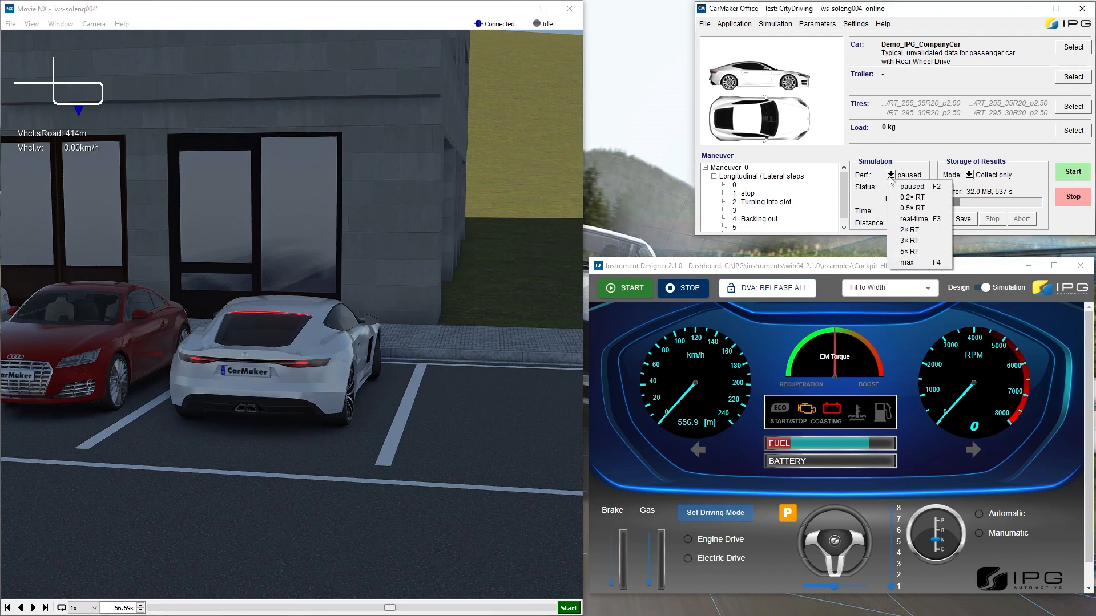
left_click(912, 220)
left_click(1069, 173)
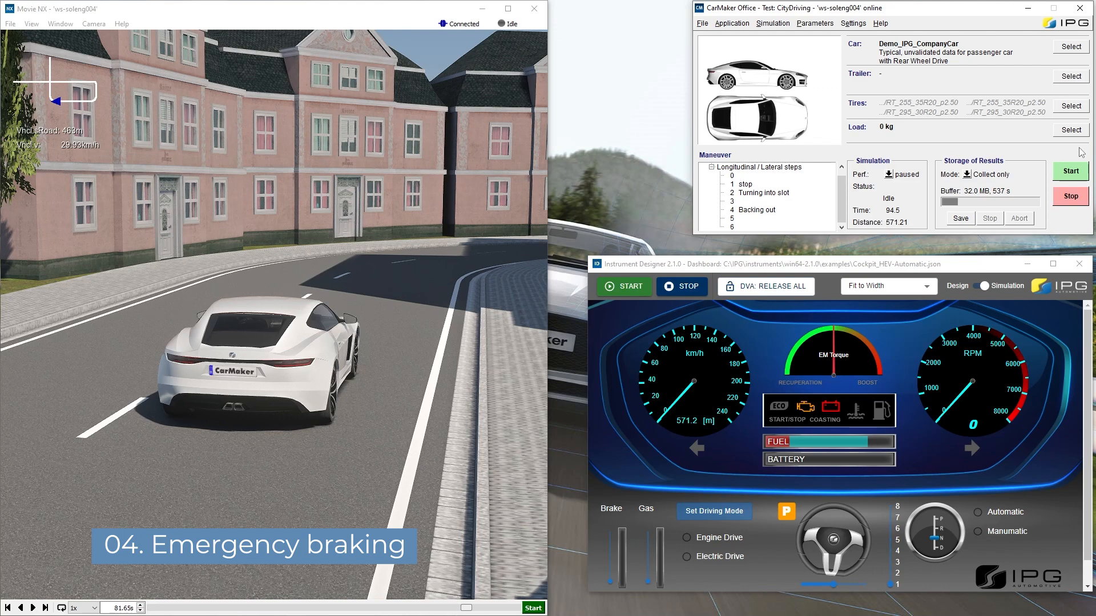
Reopen the maneuver list in the Scenario Editor and import the maneuvers from the Braking test run.
double_click(756, 219)
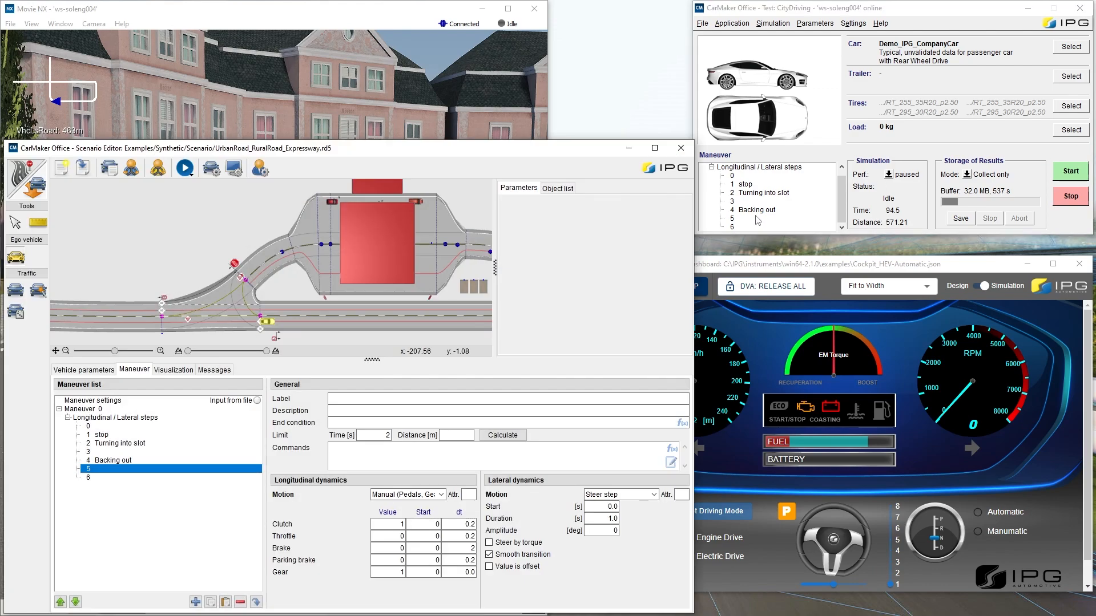
left_click(255, 602)
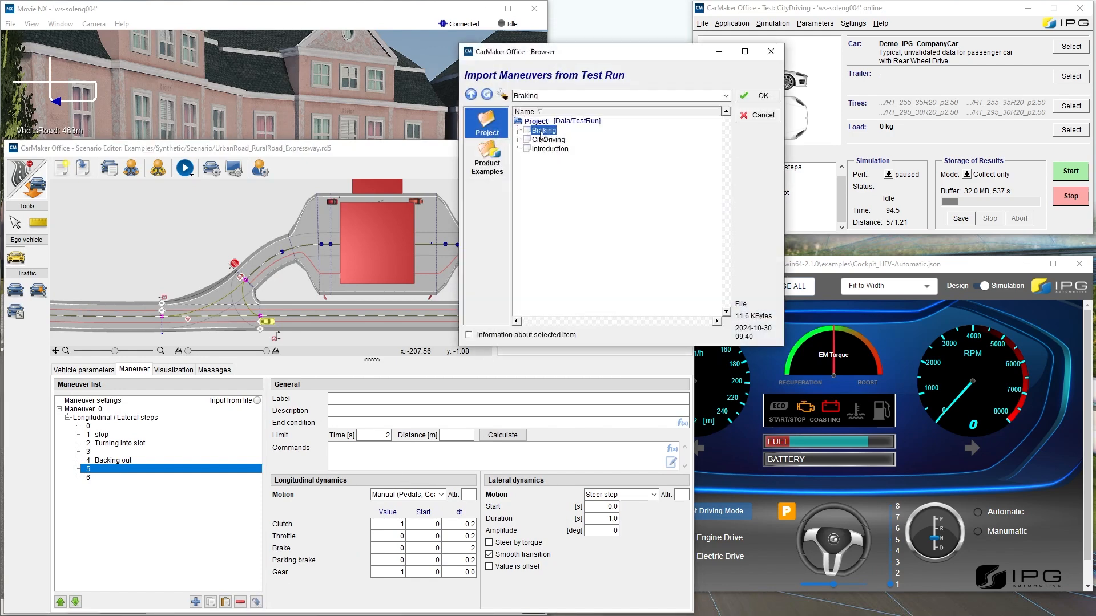
left_click(759, 96)
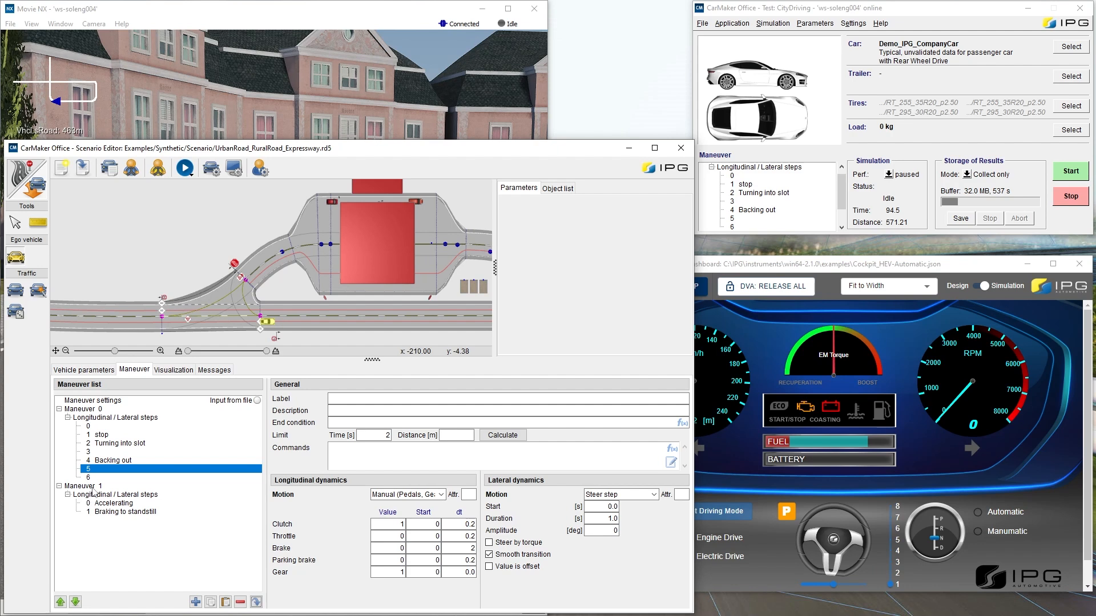
Copy the imported "Braking to standstill" step to the end of Maneuver 0 and delete Maneuver 1.
left_click(131, 512)
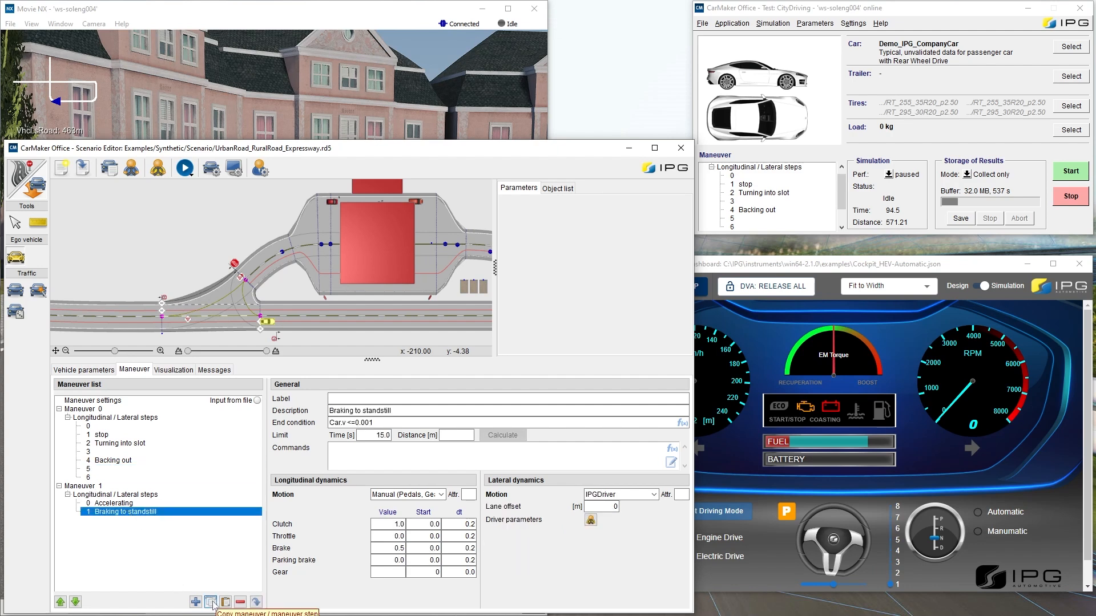
left_click(95, 477)
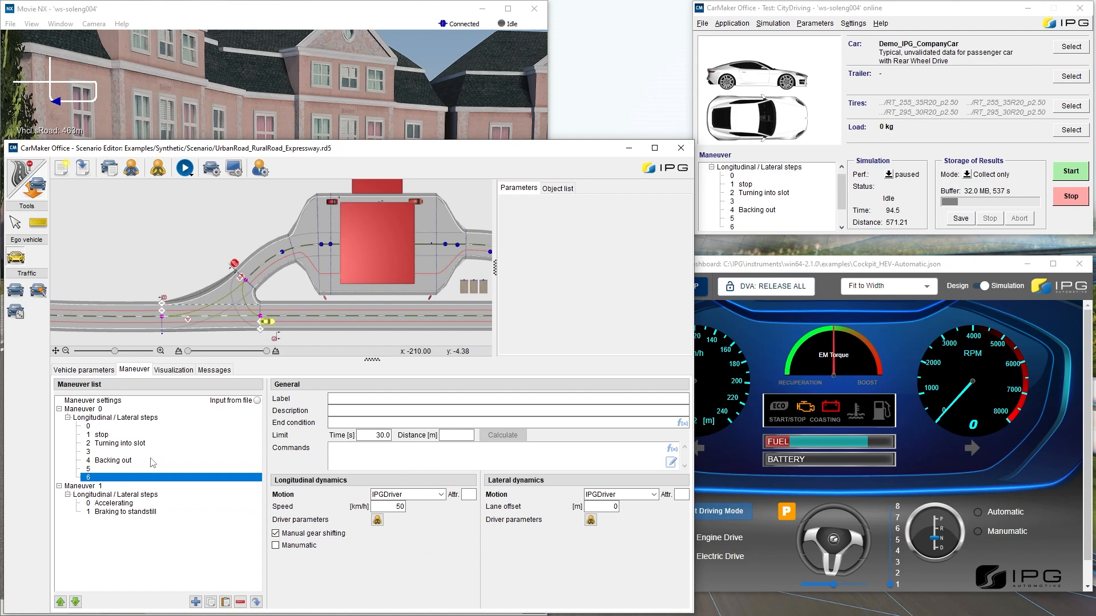
left_click(225, 602)
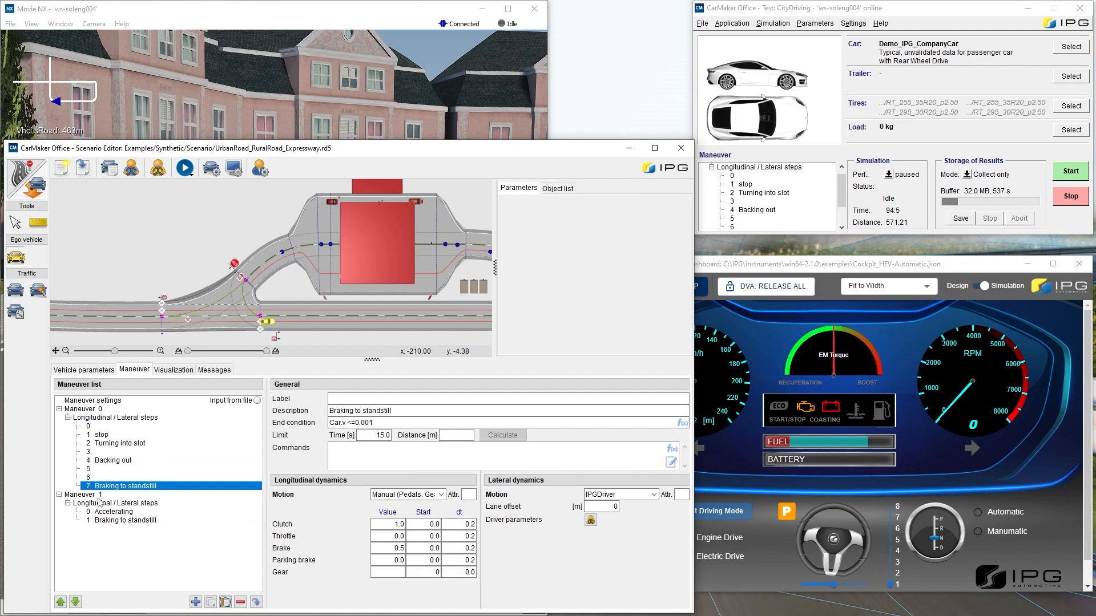
left_click(94, 495)
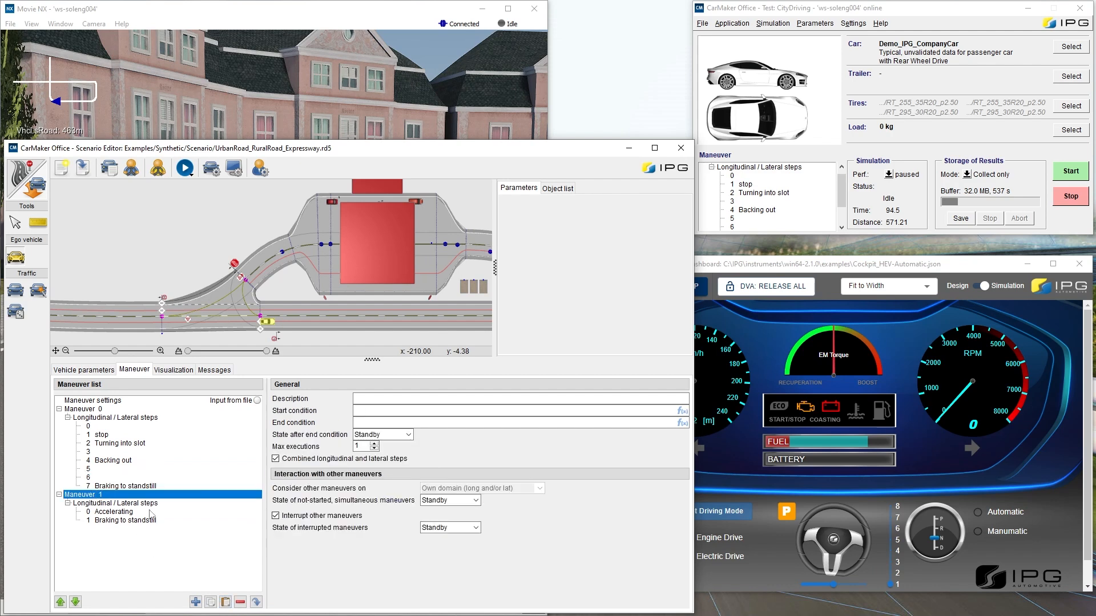
left_click(240, 602)
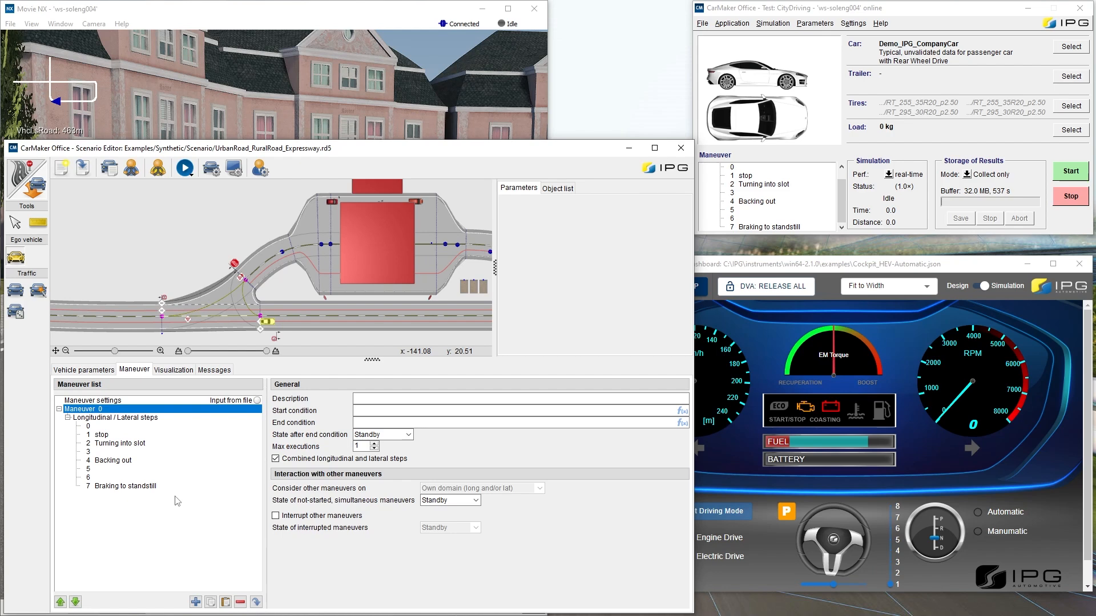
Review the ObjectSensor mounting in the car's Vehicle Data Set and close the data set.
left_click(809, 25)
left_click(816, 46)
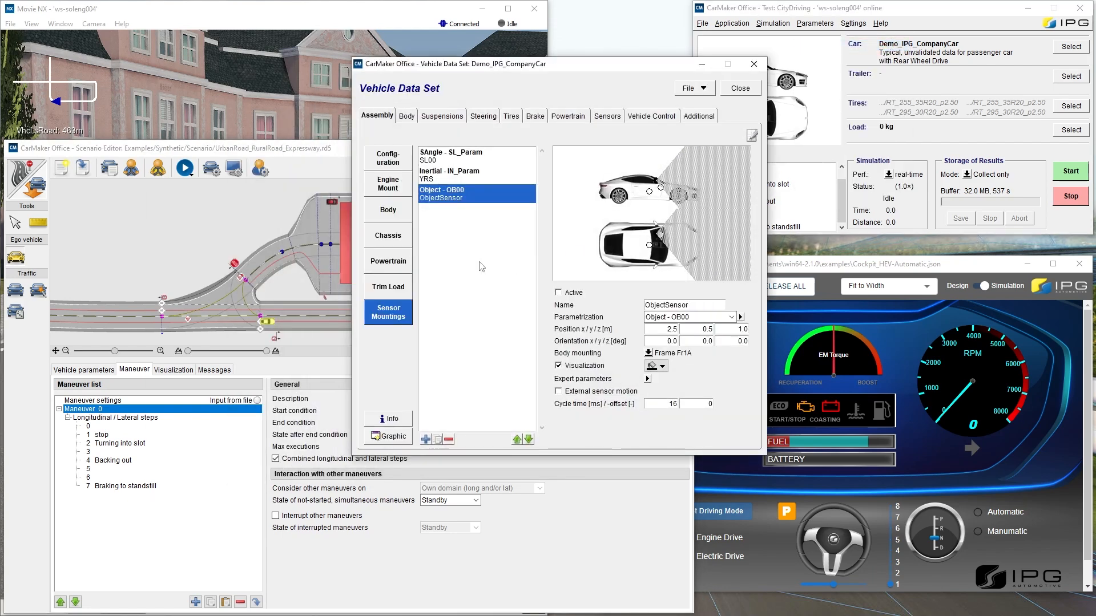
left_click(741, 88)
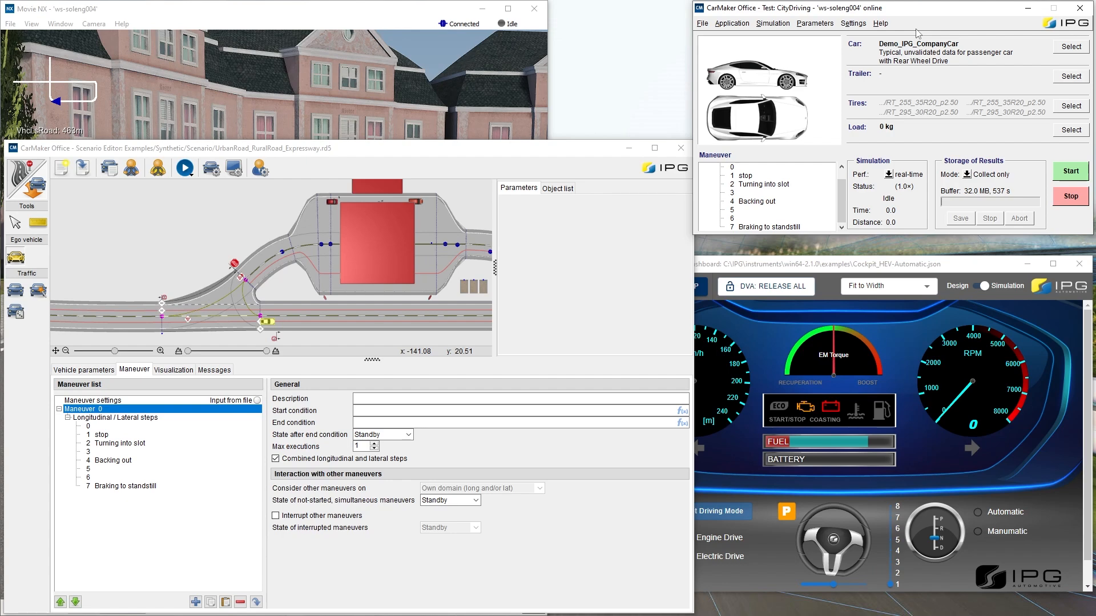
Give step 6 the command "Eval Sensor.Object.ObjectSensor.relvTgt.dtct >=1 ? StepJump(7)".
left_click(96, 478)
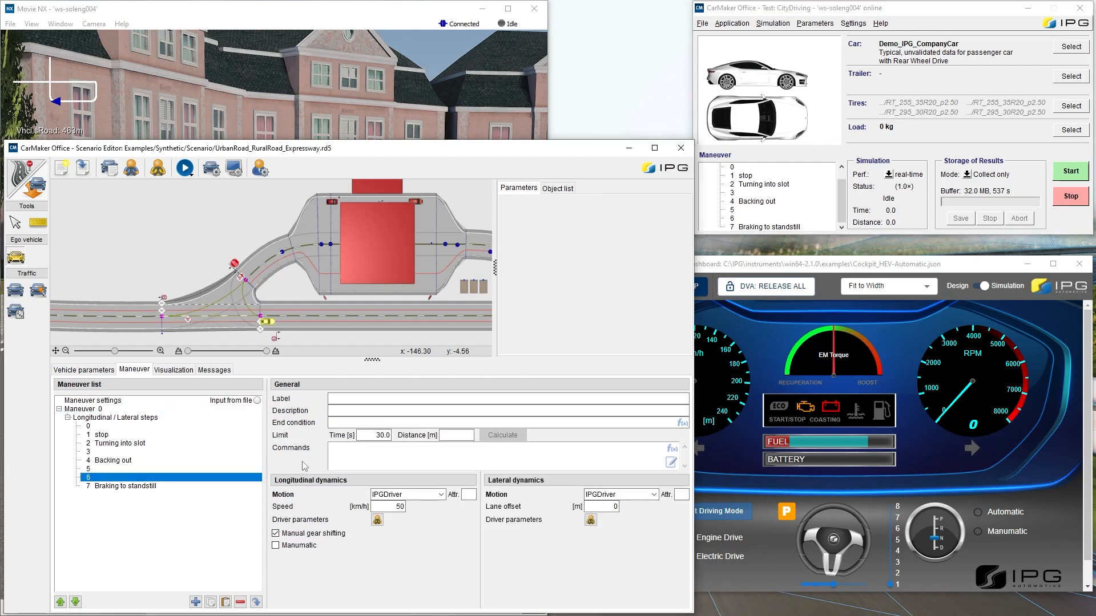
right_click(350, 450)
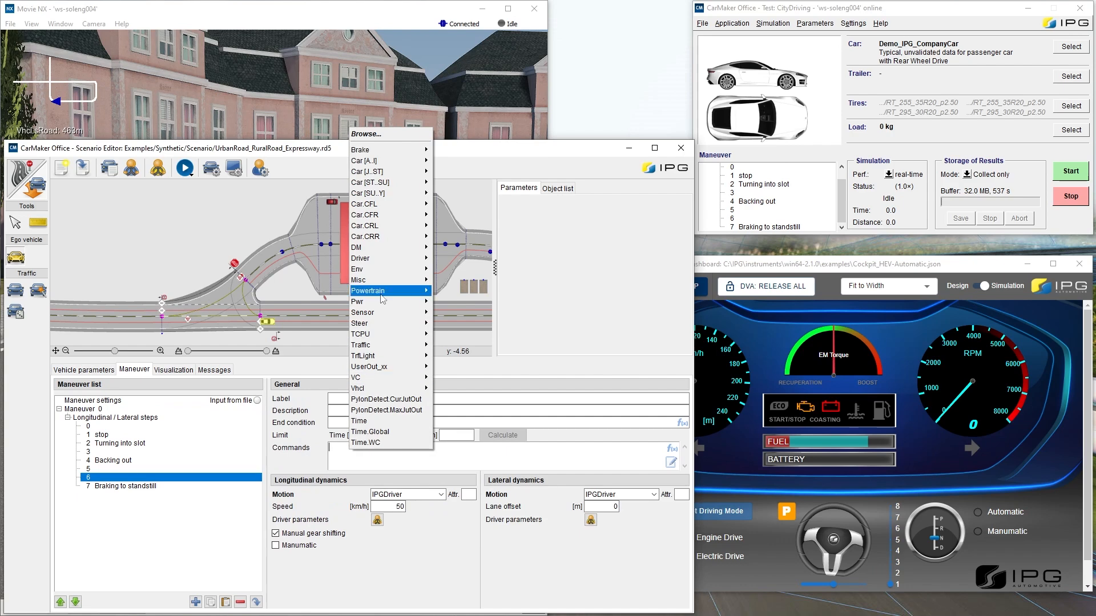
mouse_move(426, 314)
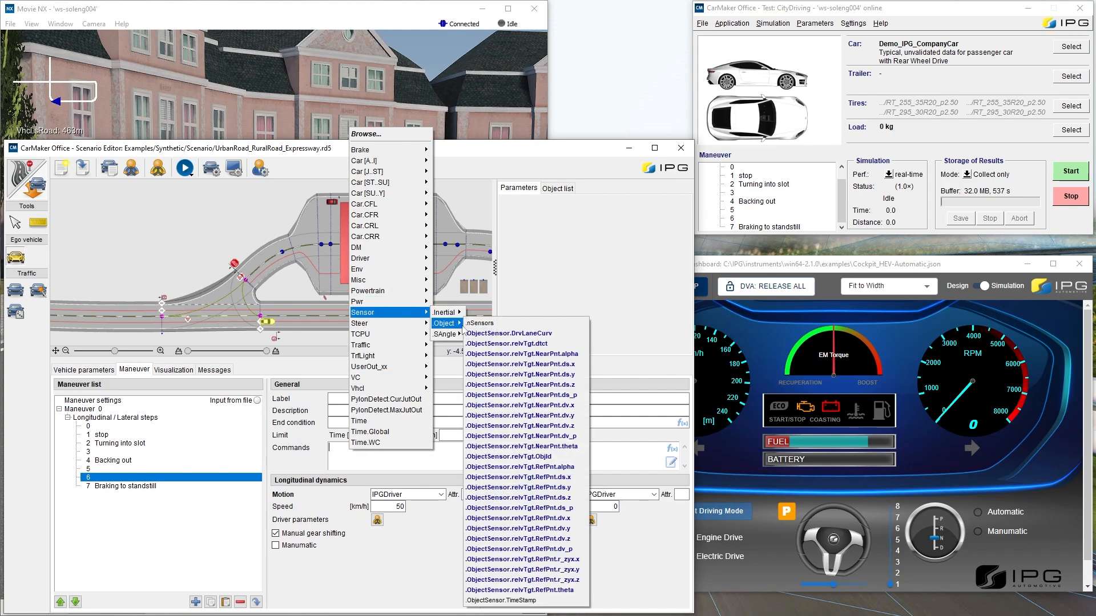
left_click(491, 341)
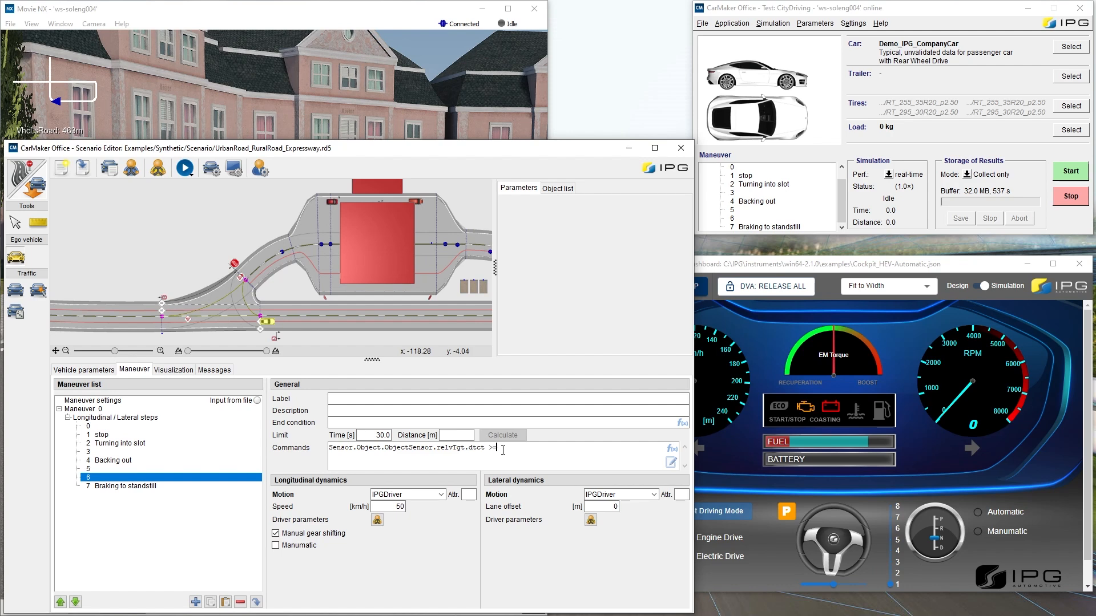
type("=1 ? StepJump(7")
left_click(330, 448)
type("Eval")
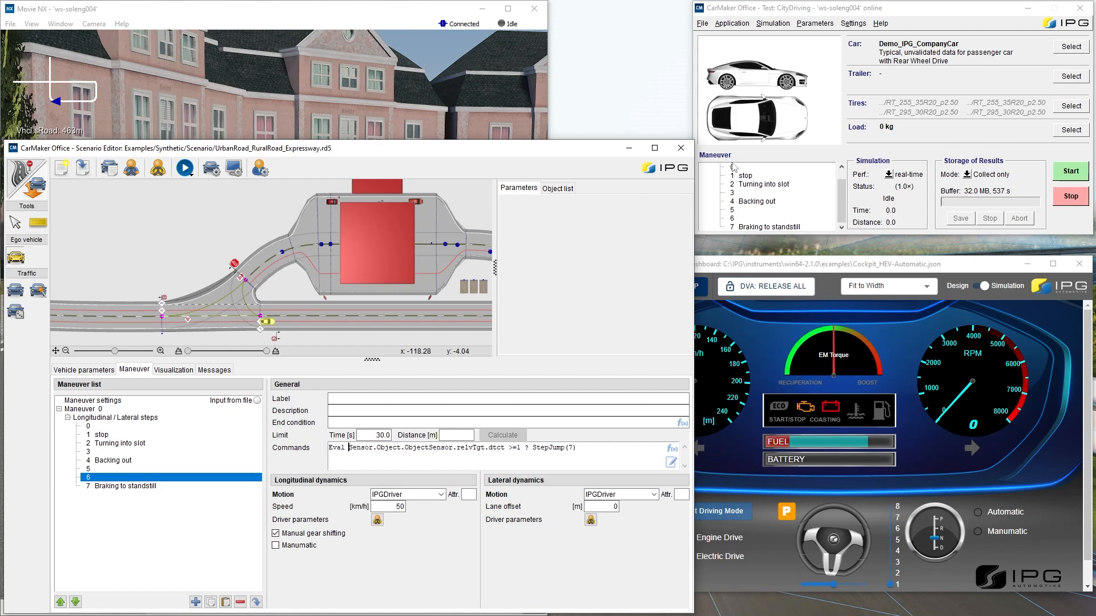
Close the Scenario Editor and run the simulation, speeding it up to max and returning it to real-time once the car has backed out.
left_click(681, 150)
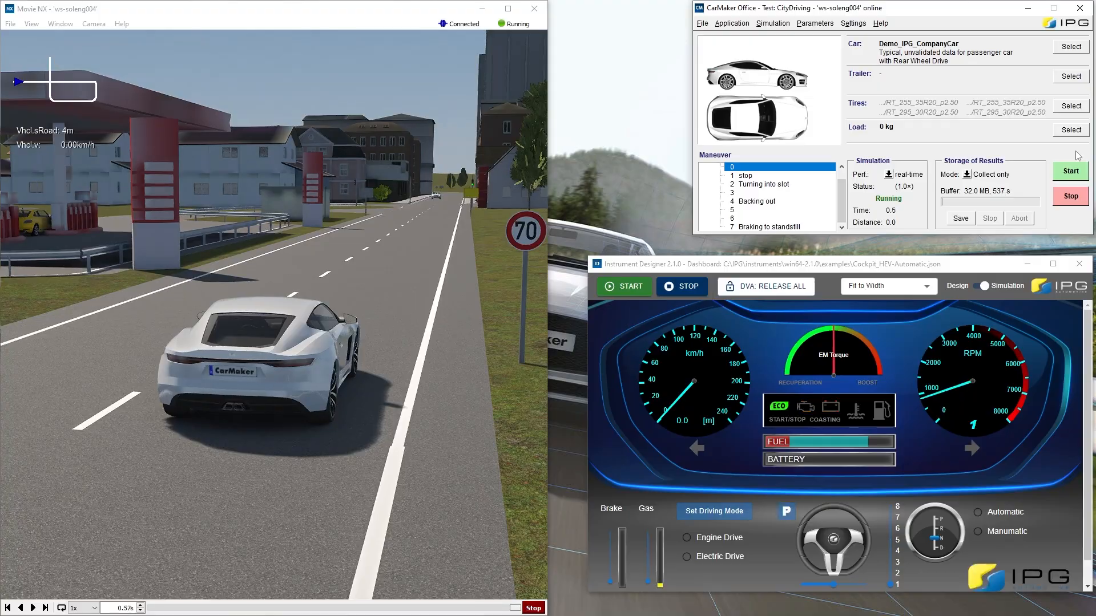
key("m")
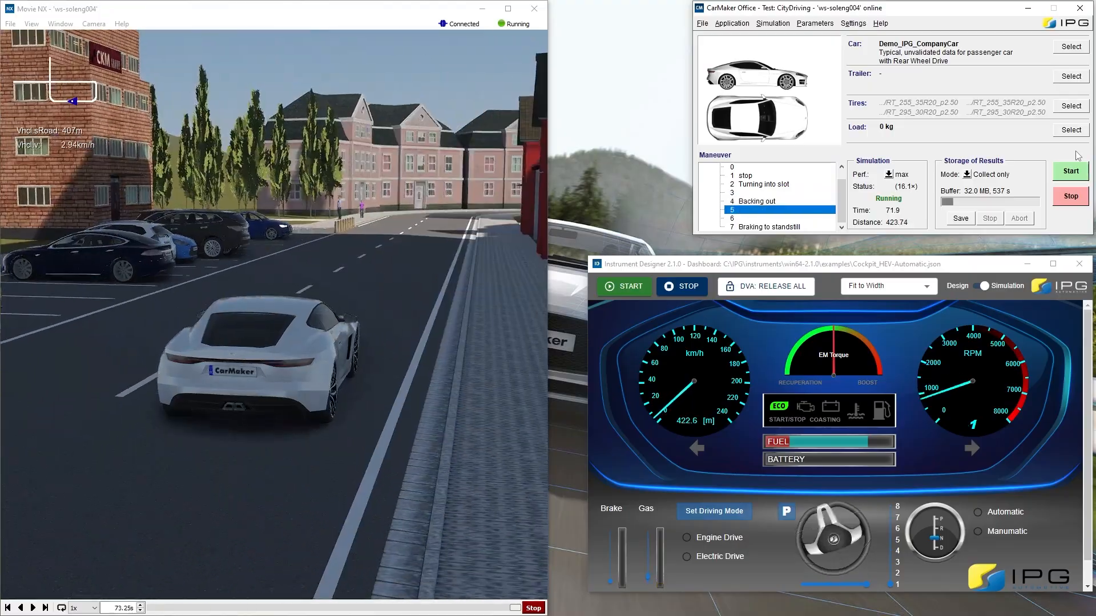
key("r")
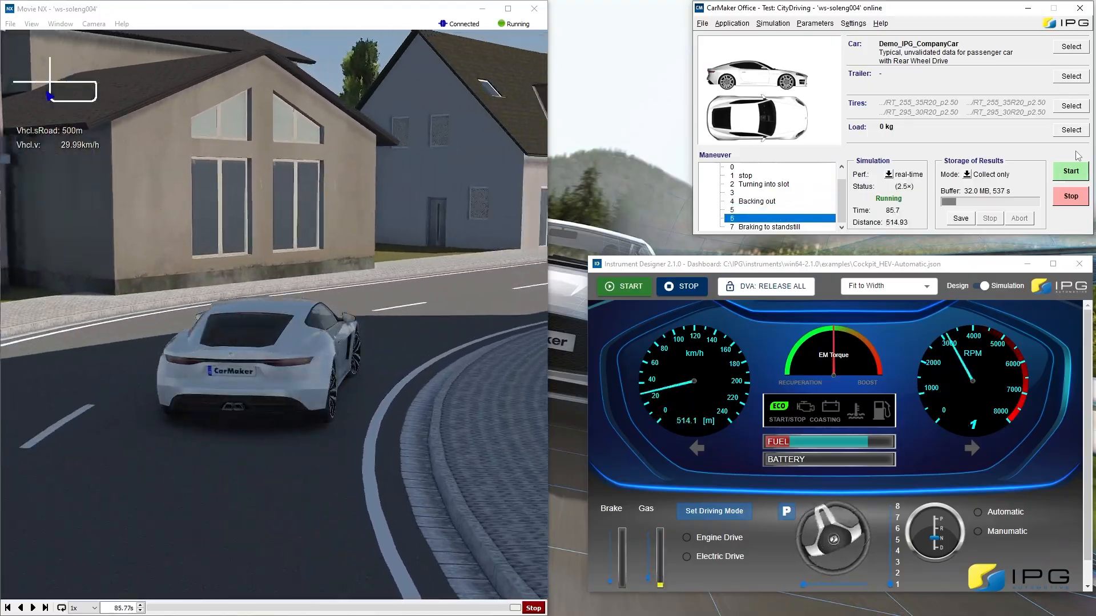